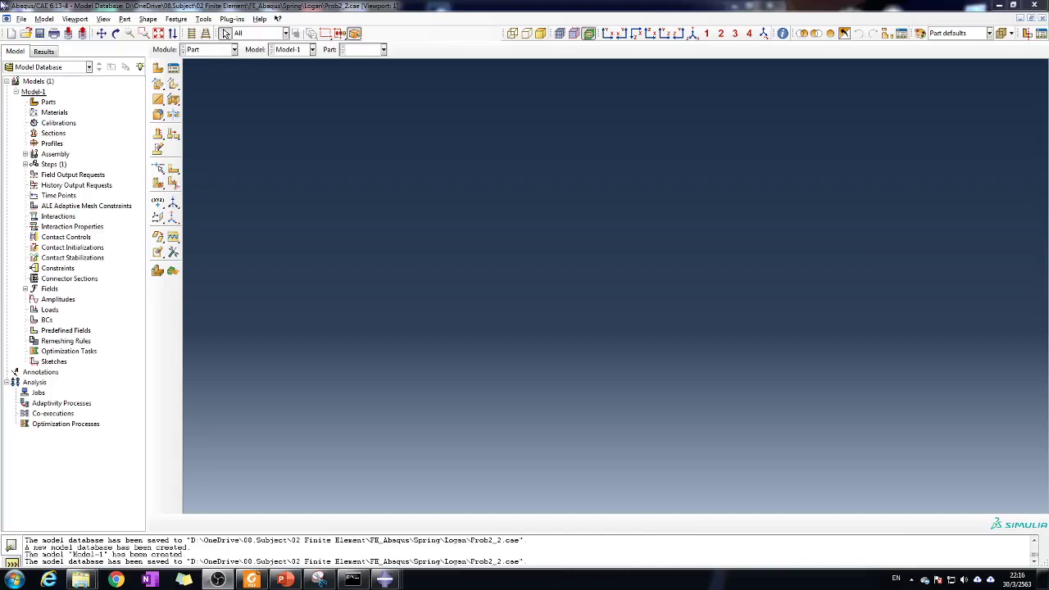
Create the 2D planar deformable part Part-1 with a point base feature at coordinates 0.0,0.0
click(220, 51)
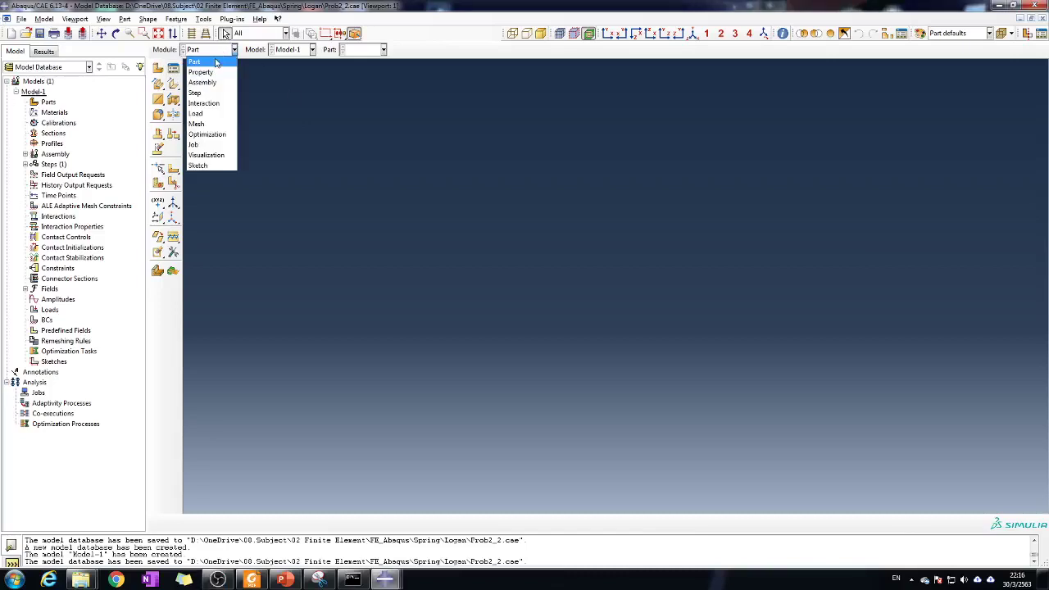
click(217, 62)
click(157, 69)
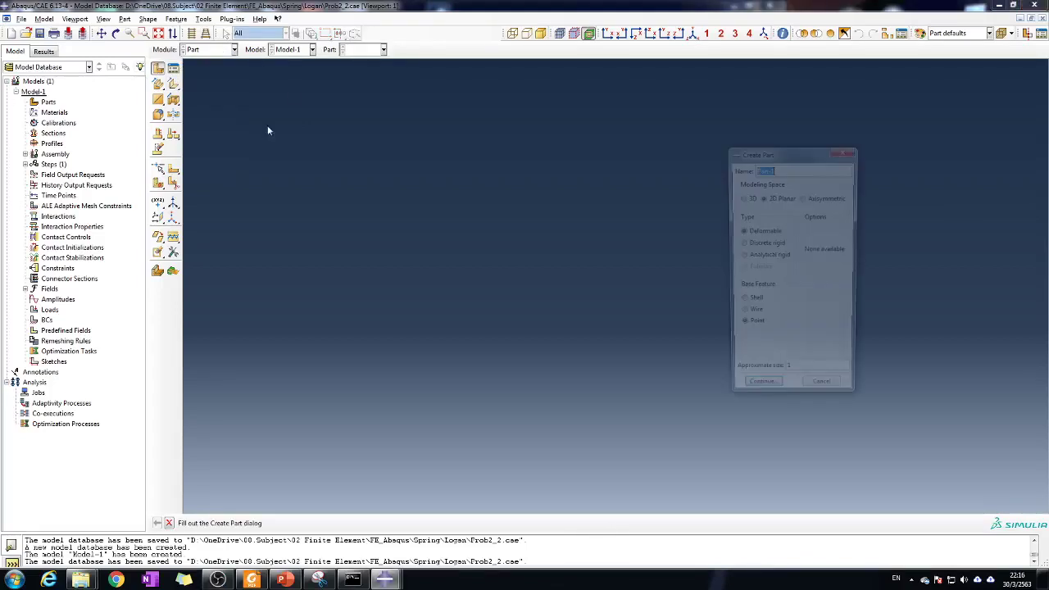
click(782, 168)
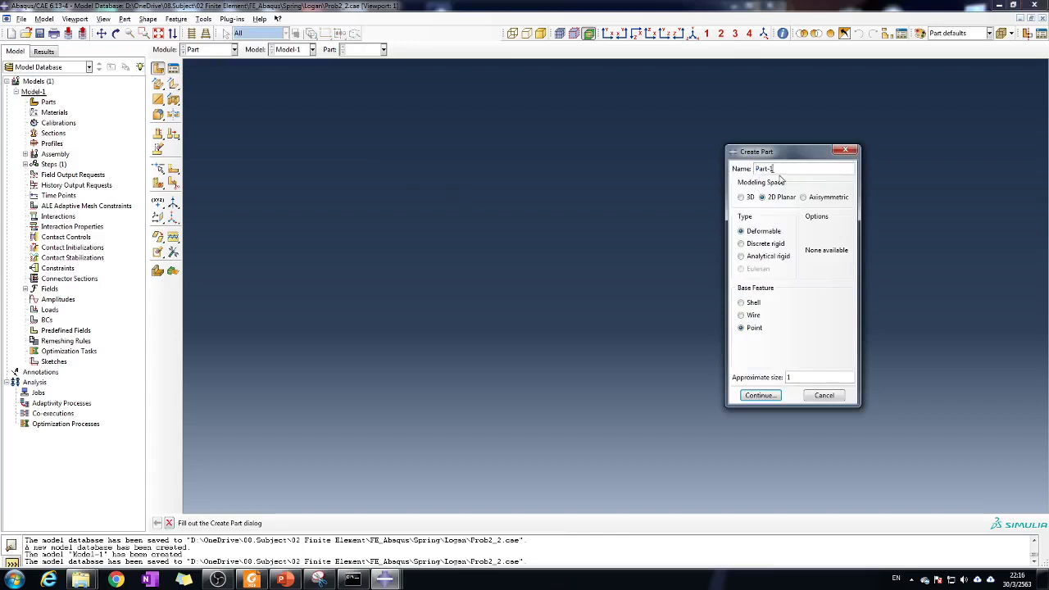
click(781, 198)
click(758, 233)
click(756, 328)
click(760, 395)
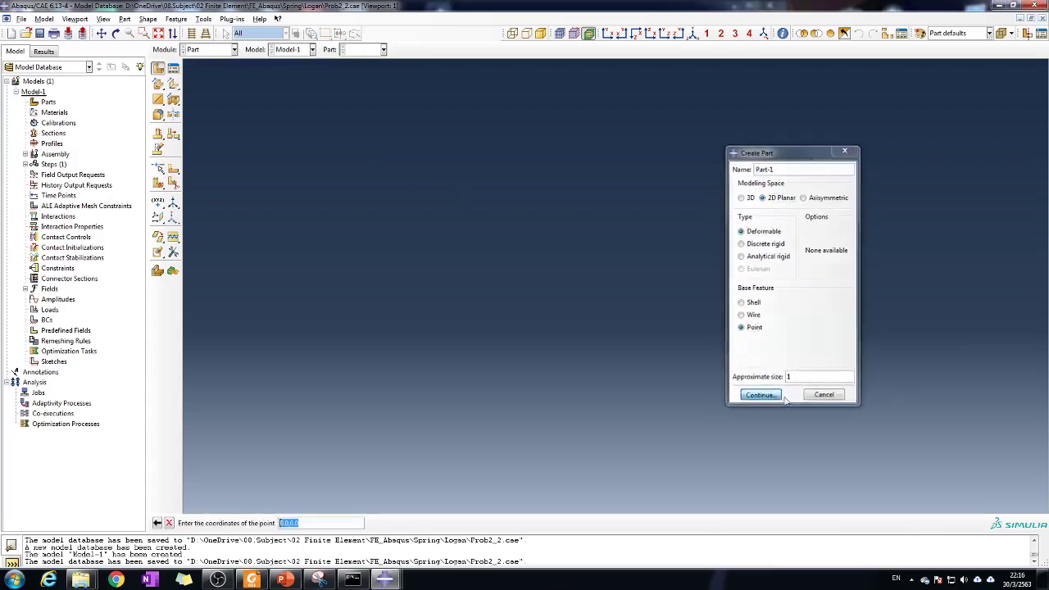
click(294, 522)
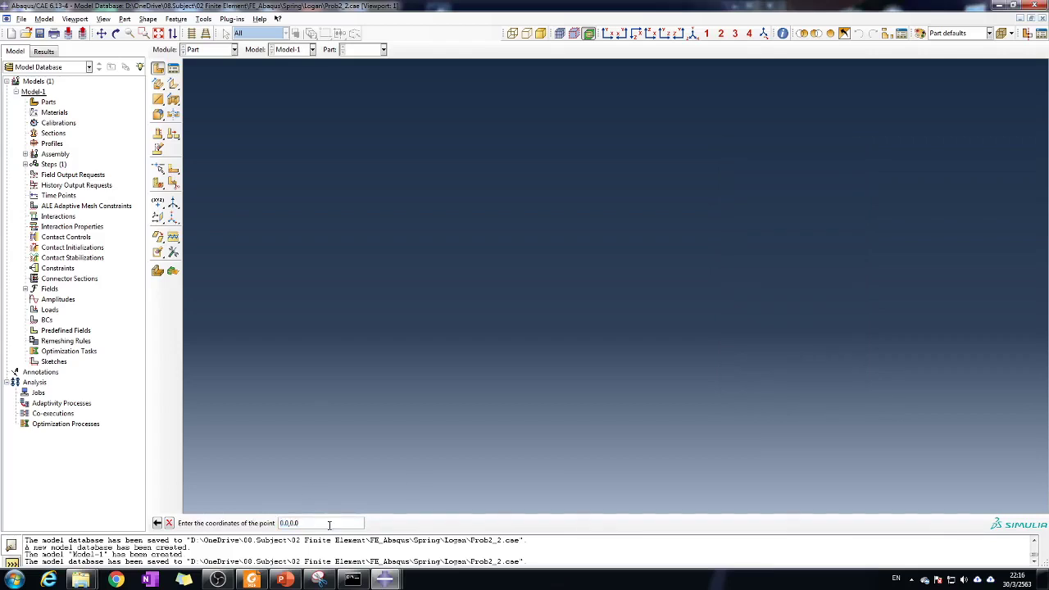
key(Return)
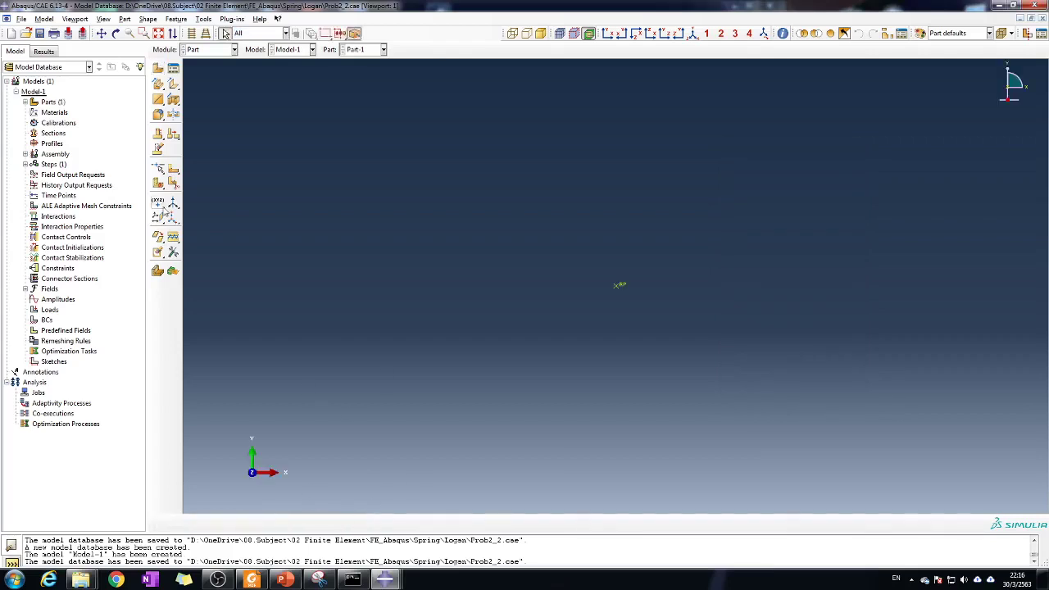
In the Property module, begin a set of attachment points named Node2
click(196, 50)
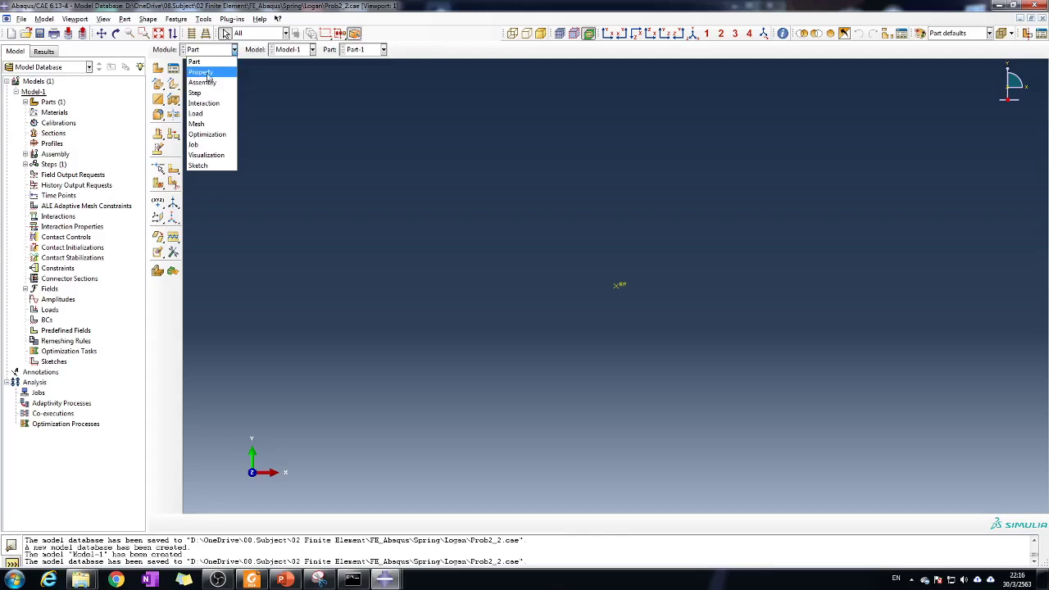
click(207, 73)
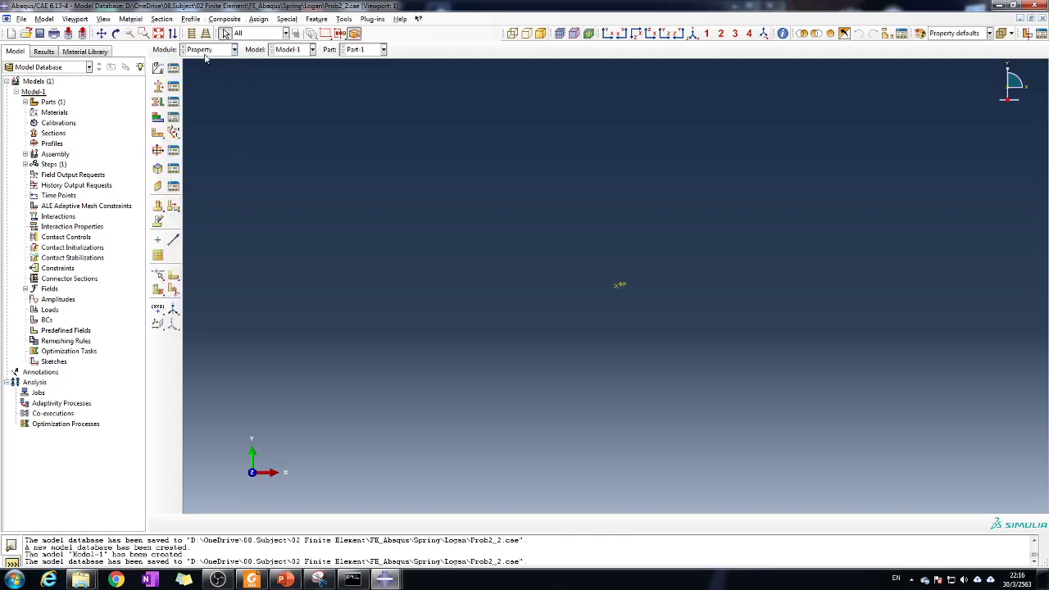
click(157, 240)
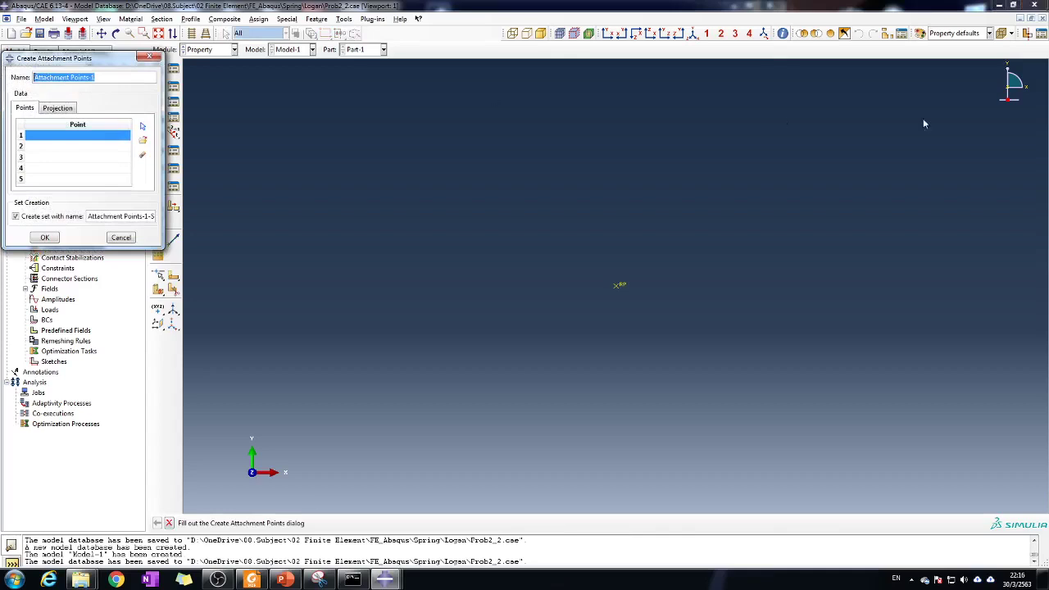
click(712, 243)
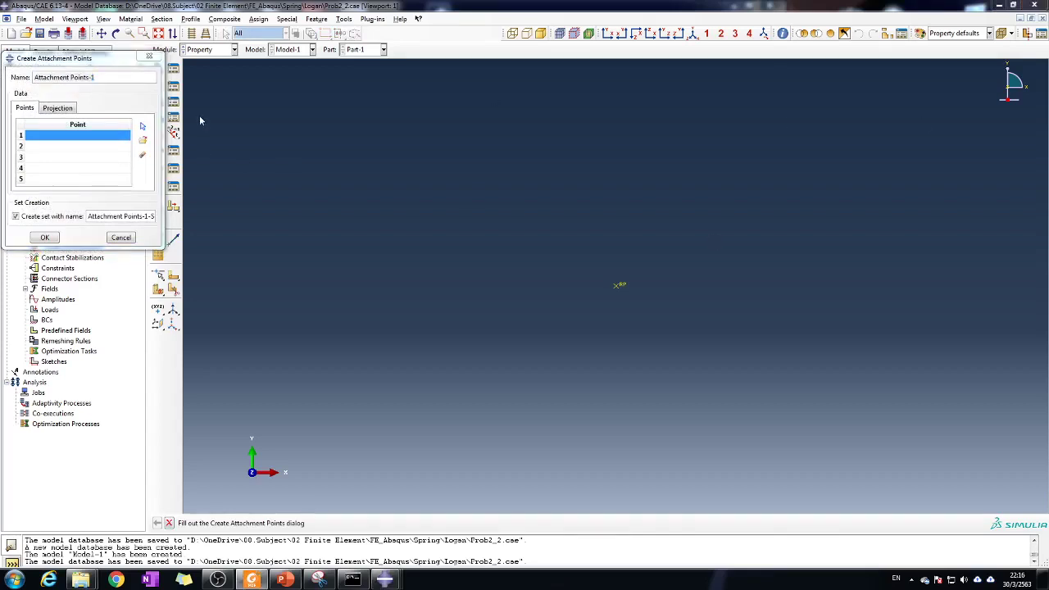
click(120, 97)
text(Node1)
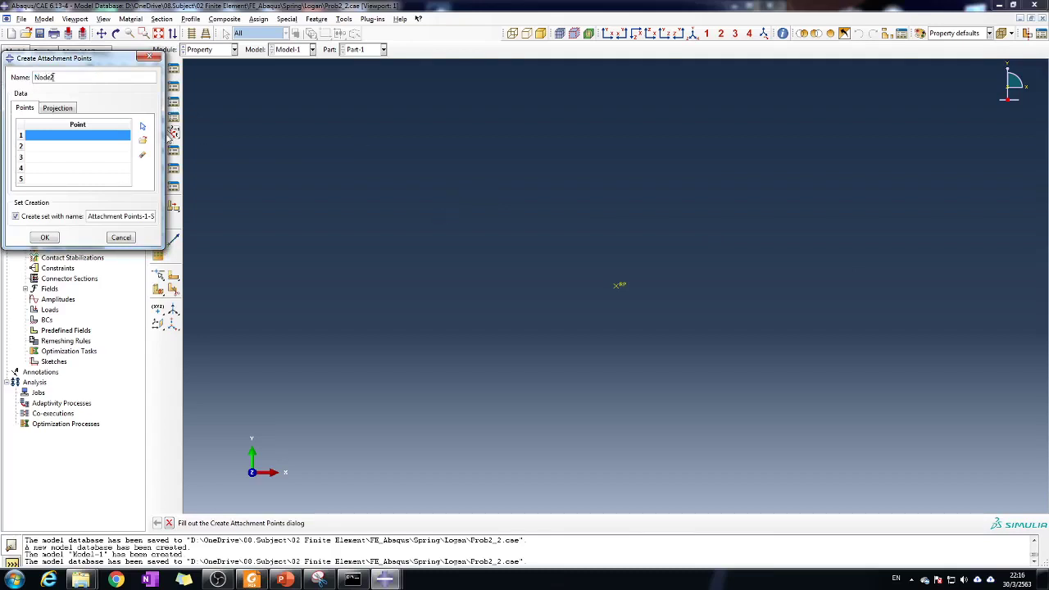
Place the Node2 attachment point at X 1, Y 0 and create it
click(142, 126)
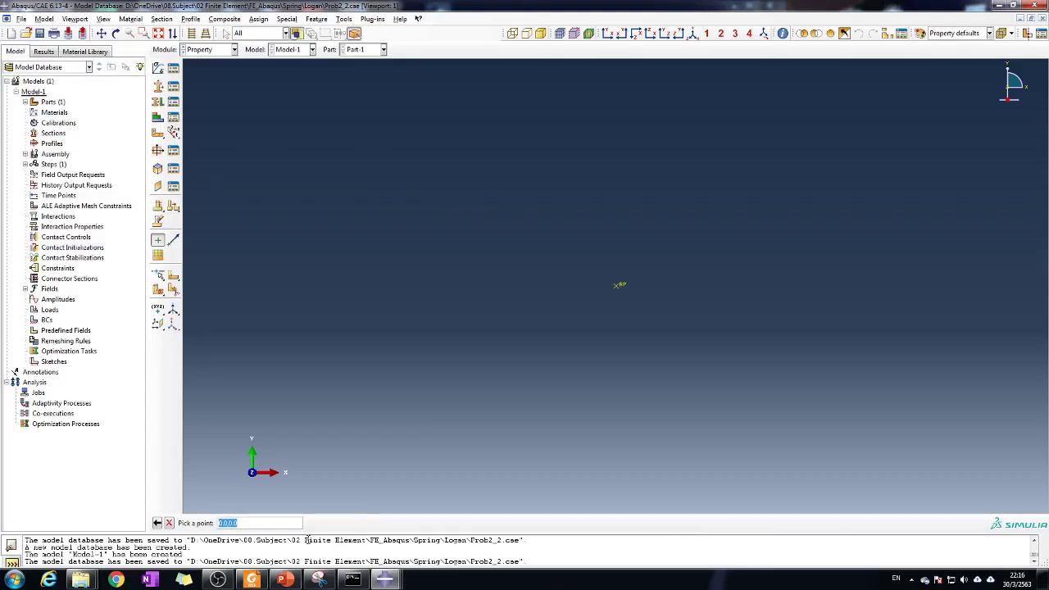
click(228, 524)
click(218, 523)
text(1)
key(Delete)
key(Return)
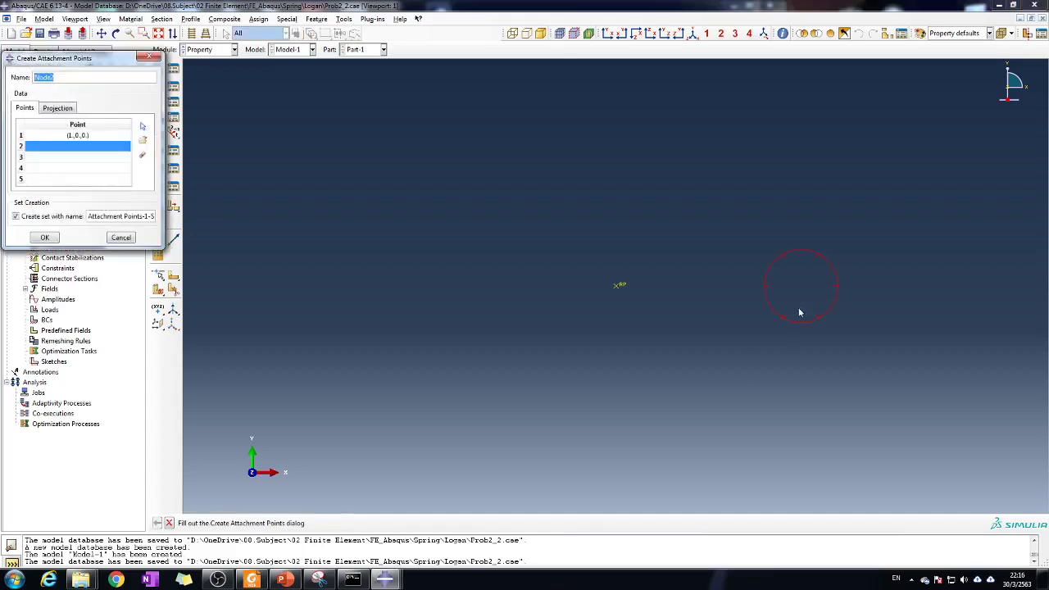
click(45, 237)
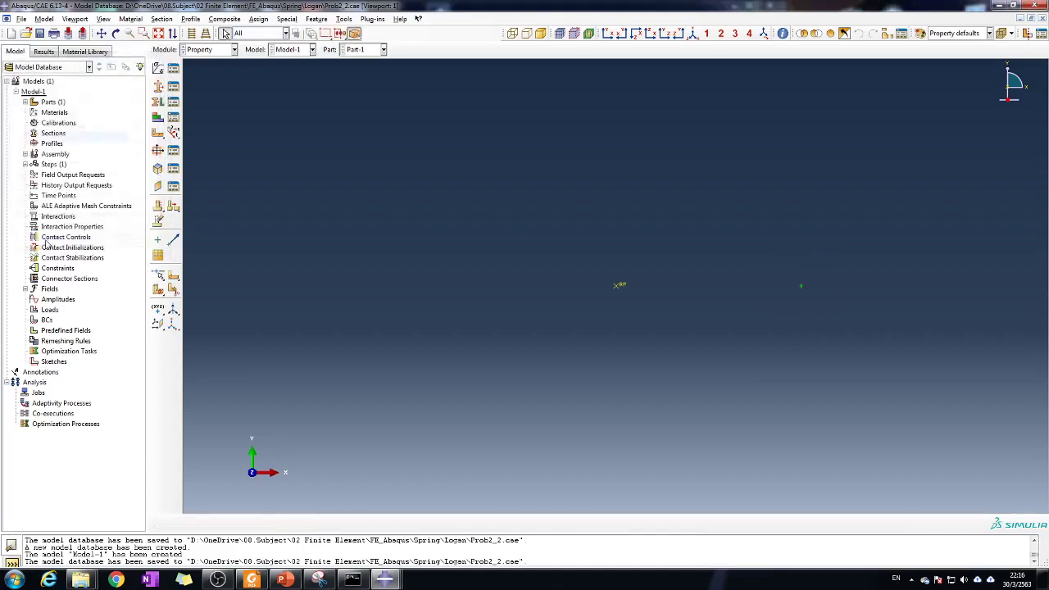
Create another attachment point named Node3 at coordinates 2.0,0.0
click(158, 242)
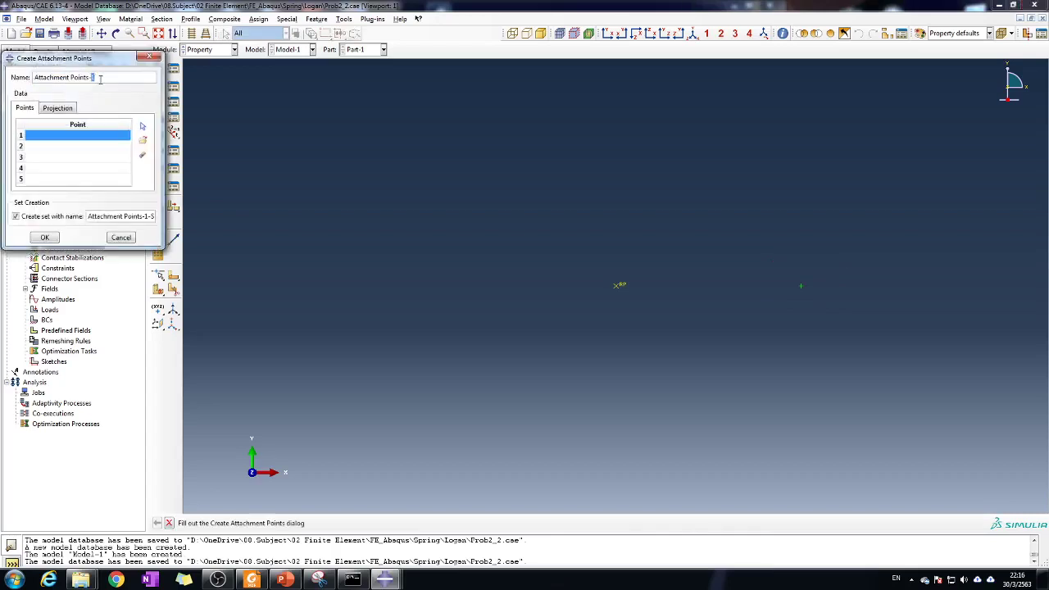
key(BackSpace)
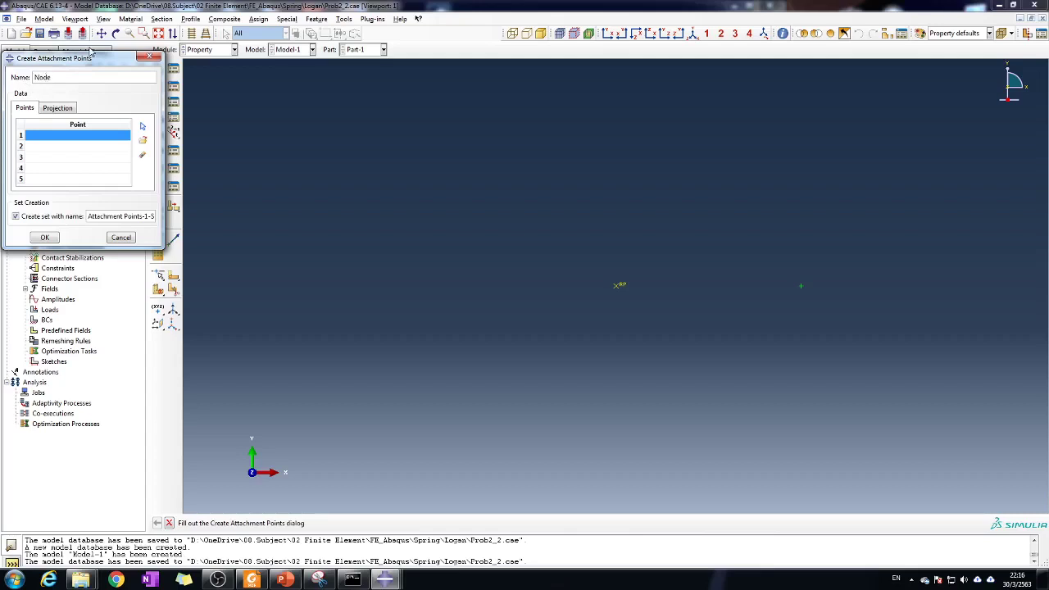
click(143, 127)
click(222, 524)
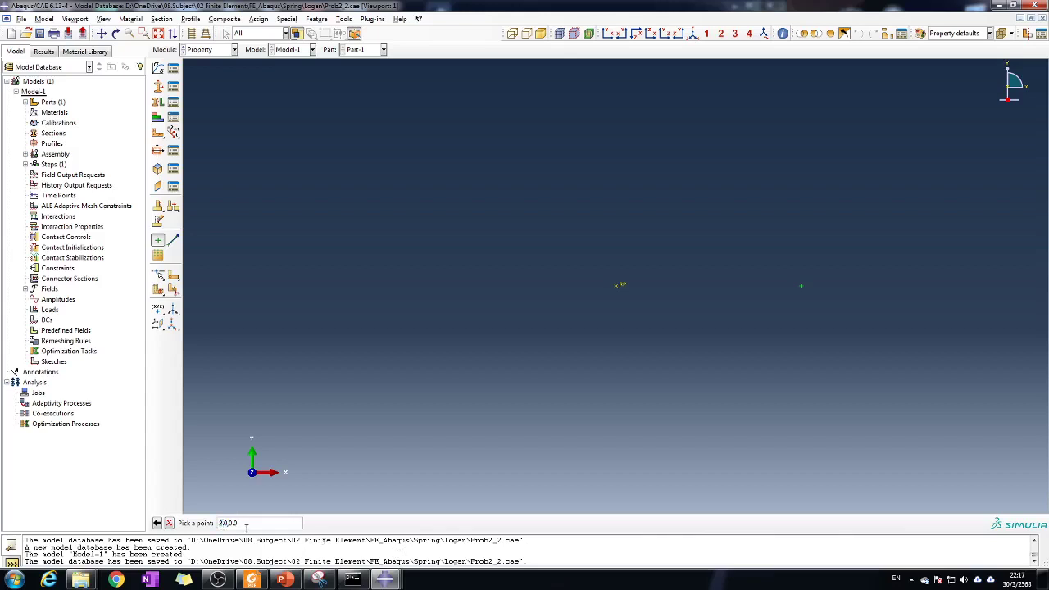
key(Return)
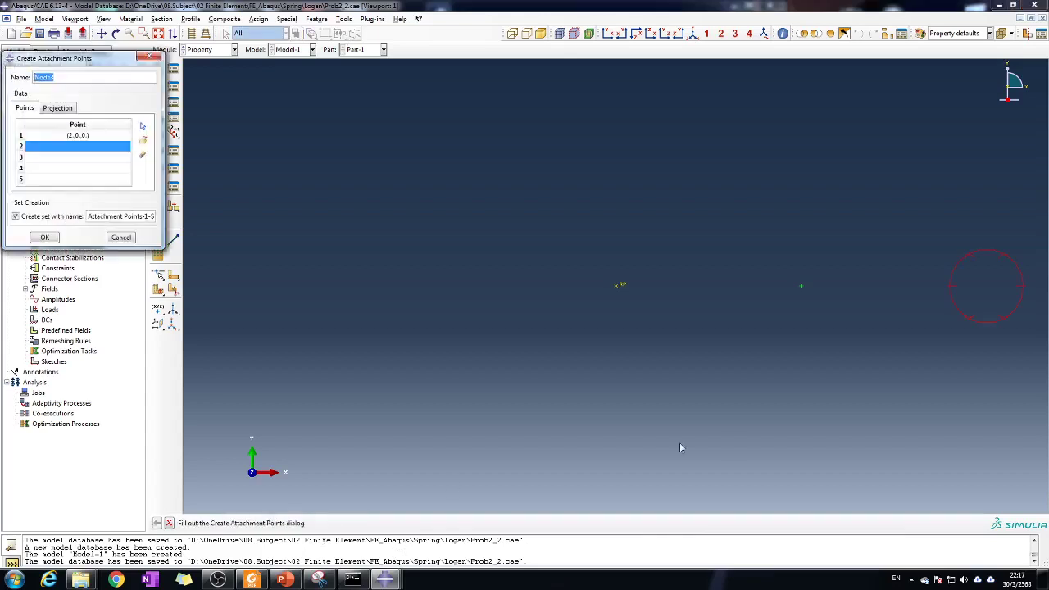
click(45, 238)
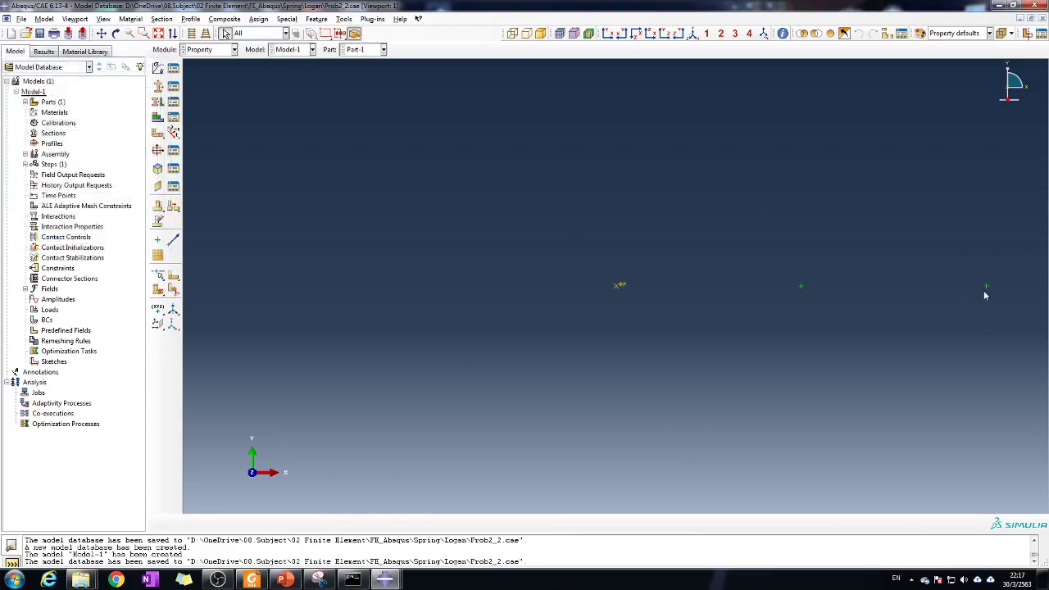
Create a two-point spring named Spring_k1 from the reference point to the middle attachment point, with spring stiffness enabled
click(102, 33)
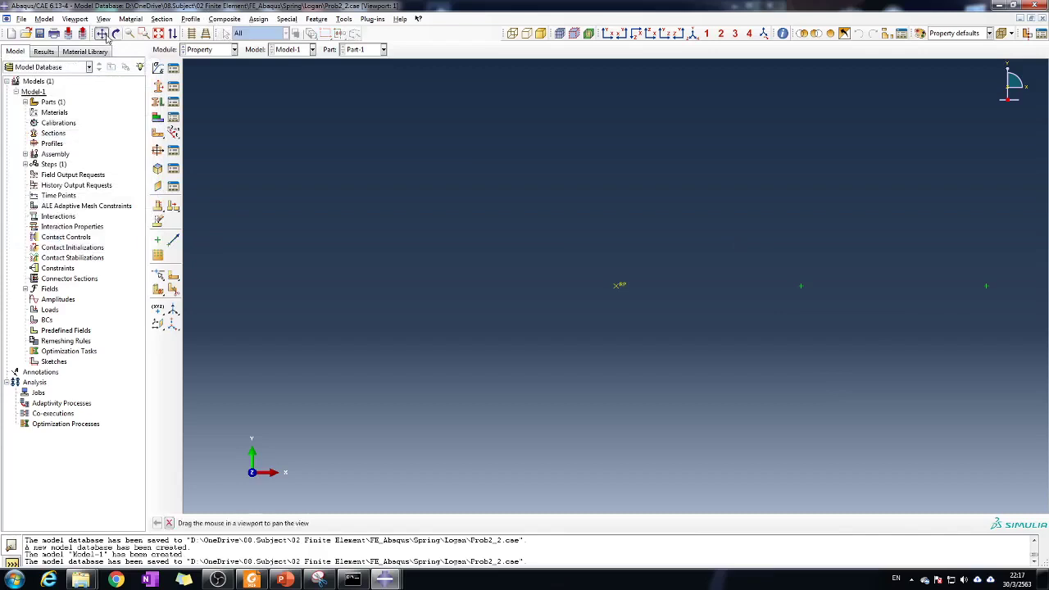
drag(764, 364, 617, 351)
click(287, 19)
mouse_move(311, 66)
click(370, 76)
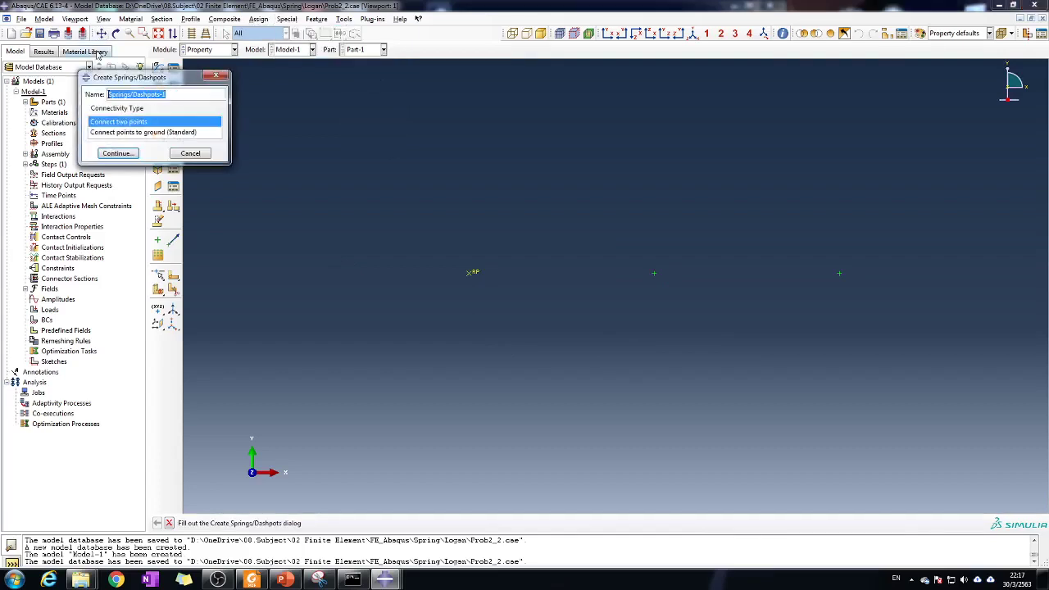
text(Spring_k1)
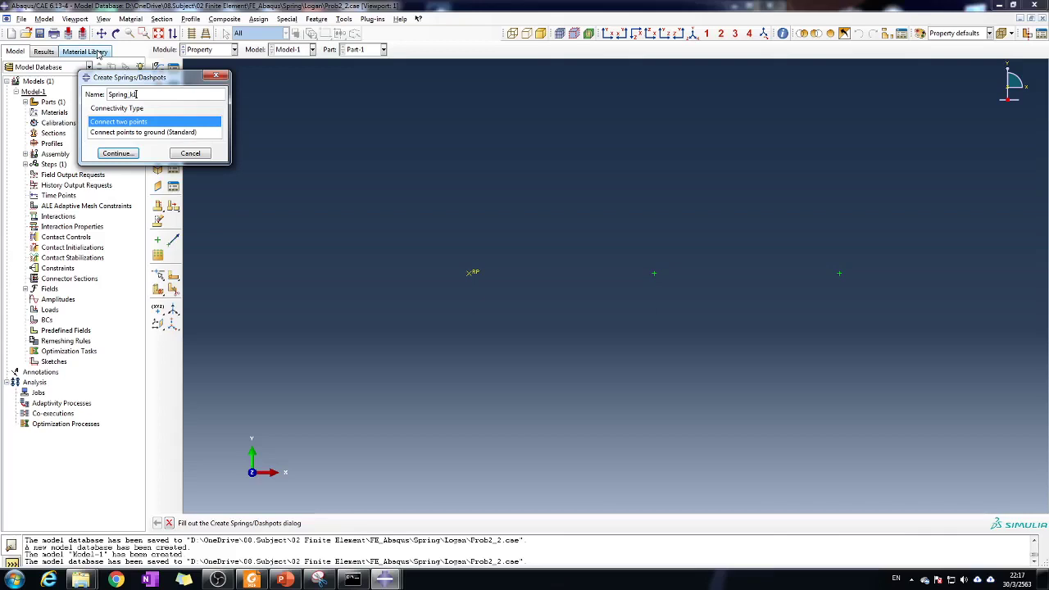
click(115, 154)
click(470, 277)
click(656, 276)
click(342, 523)
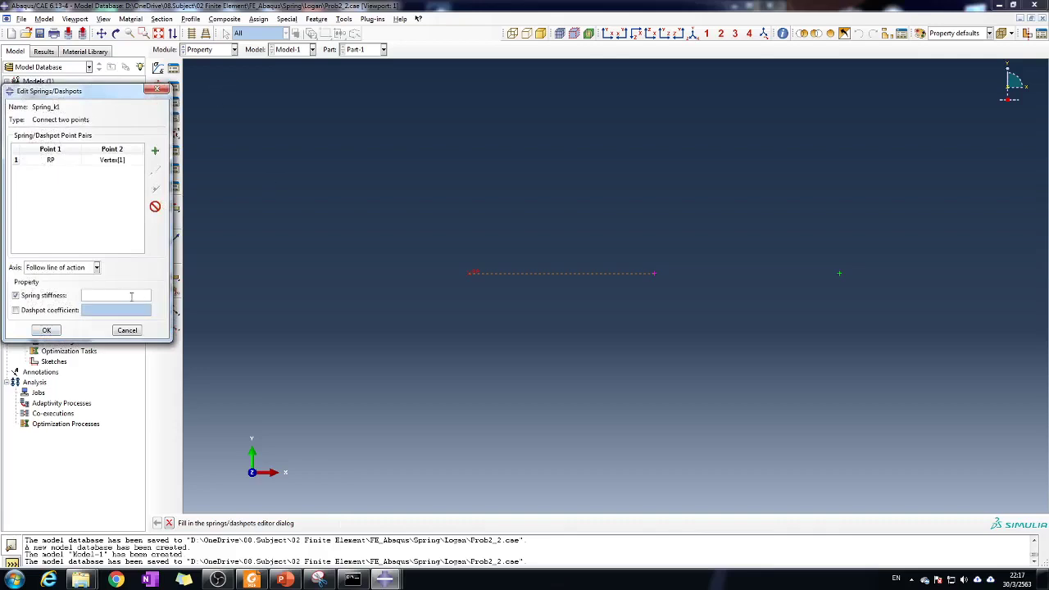
click(56, 330)
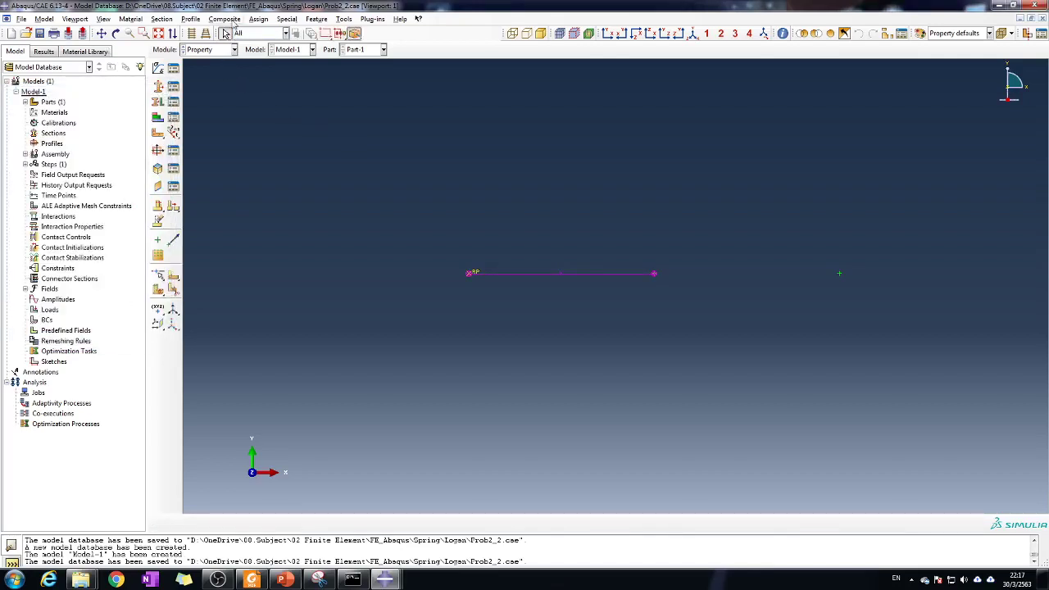
Create a two-point spring named Spring_k2 from the middle attachment point to the far one, with a spring stiffness of 500
click(287, 19)
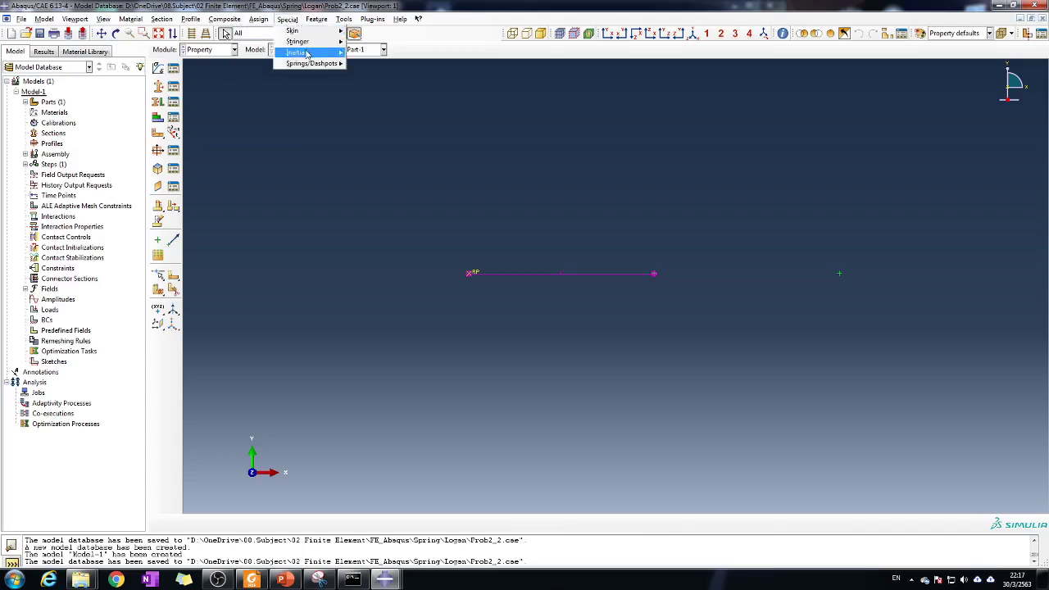
mouse_move(313, 64)
click(369, 76)
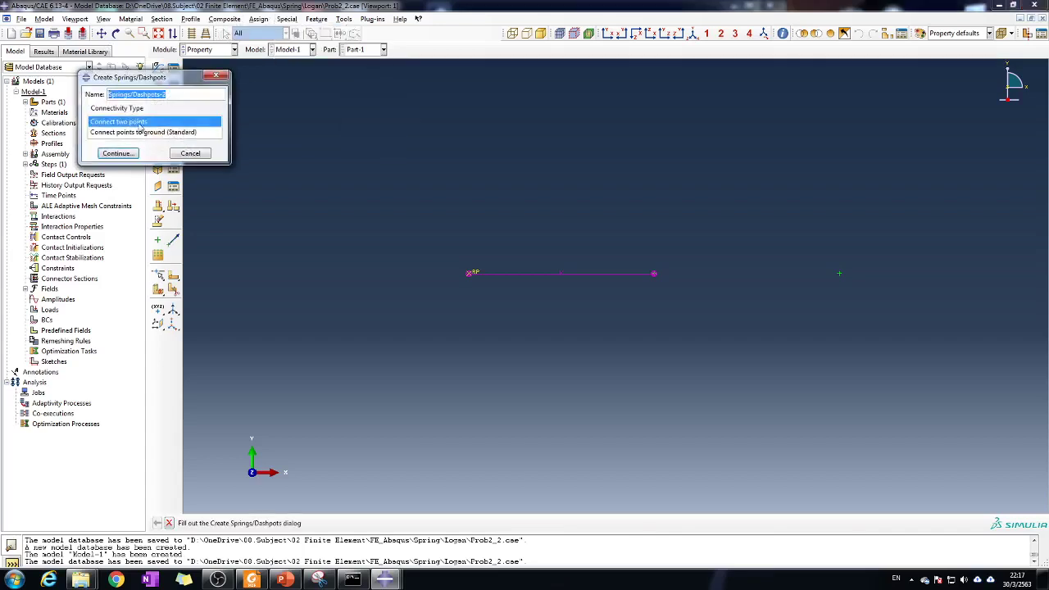
drag(187, 91, 21, 92)
text(Spring_k2)
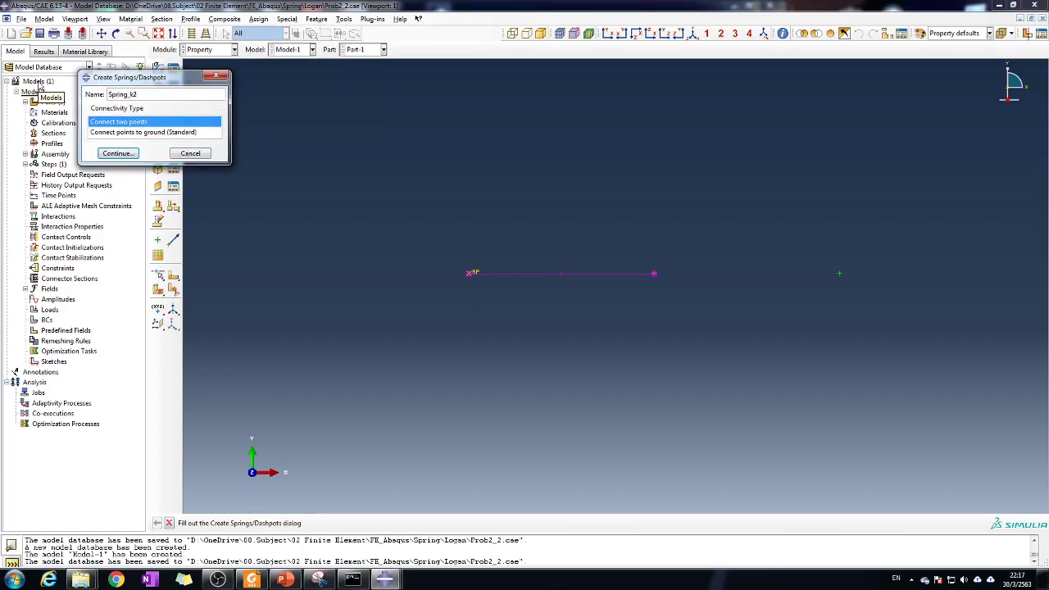
click(118, 154)
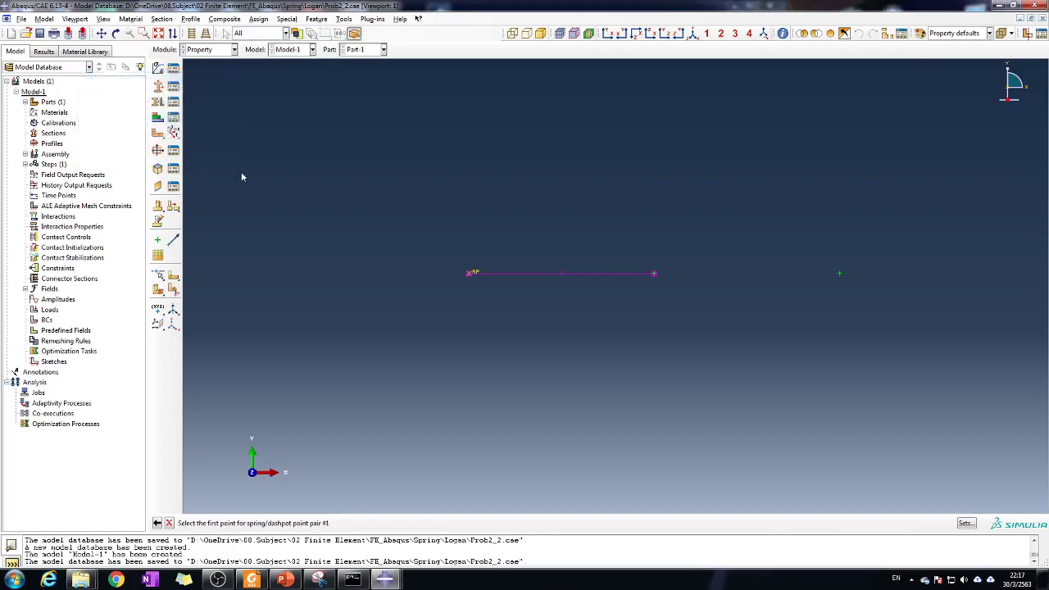
click(653, 275)
click(837, 277)
click(342, 523)
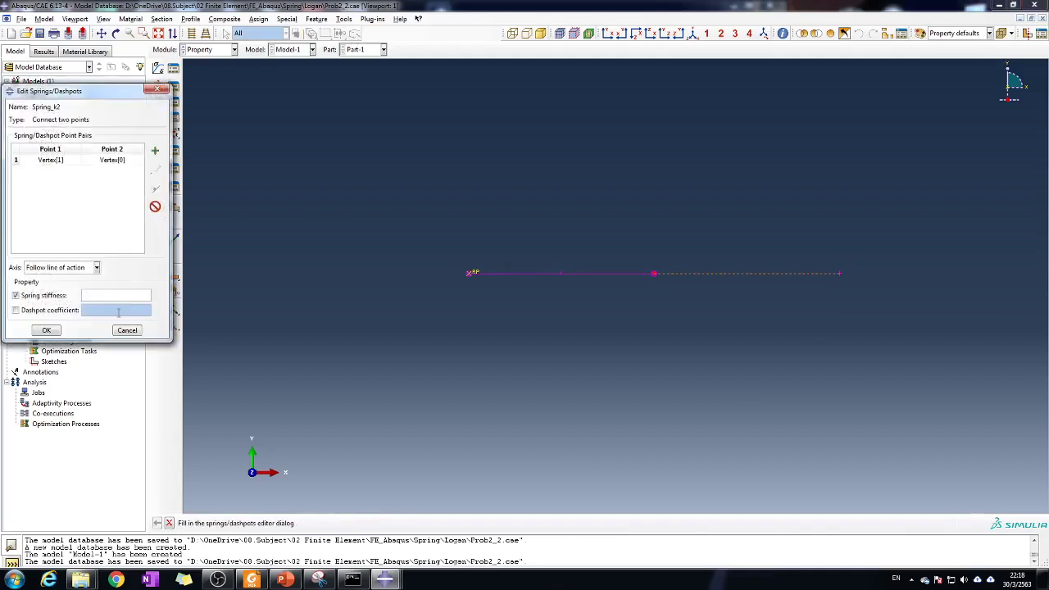
text(500)
click(41, 329)
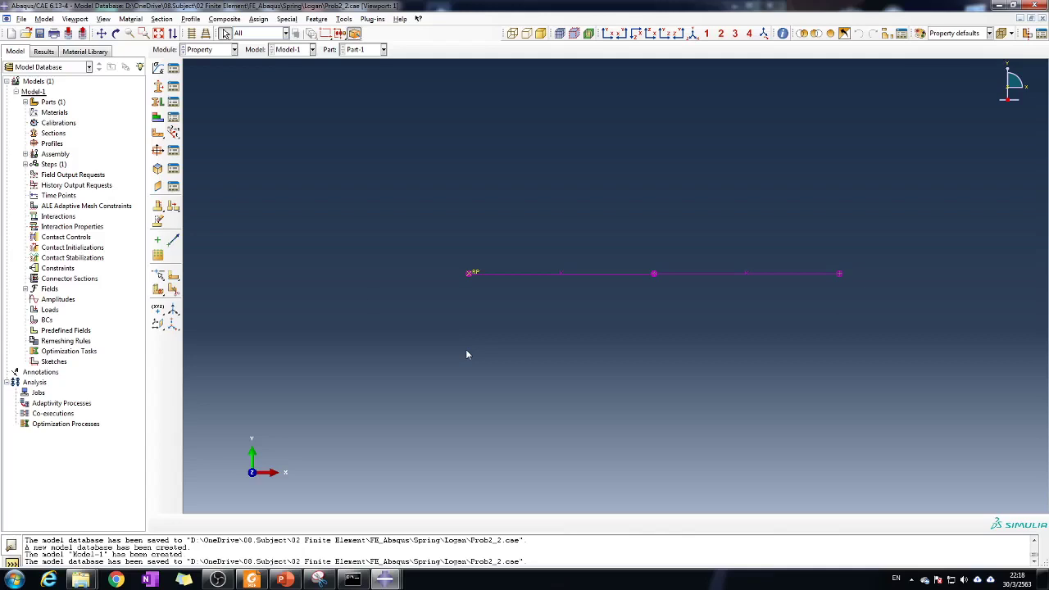
In the Assembly module, create an independent instance of Part-1
click(210, 51)
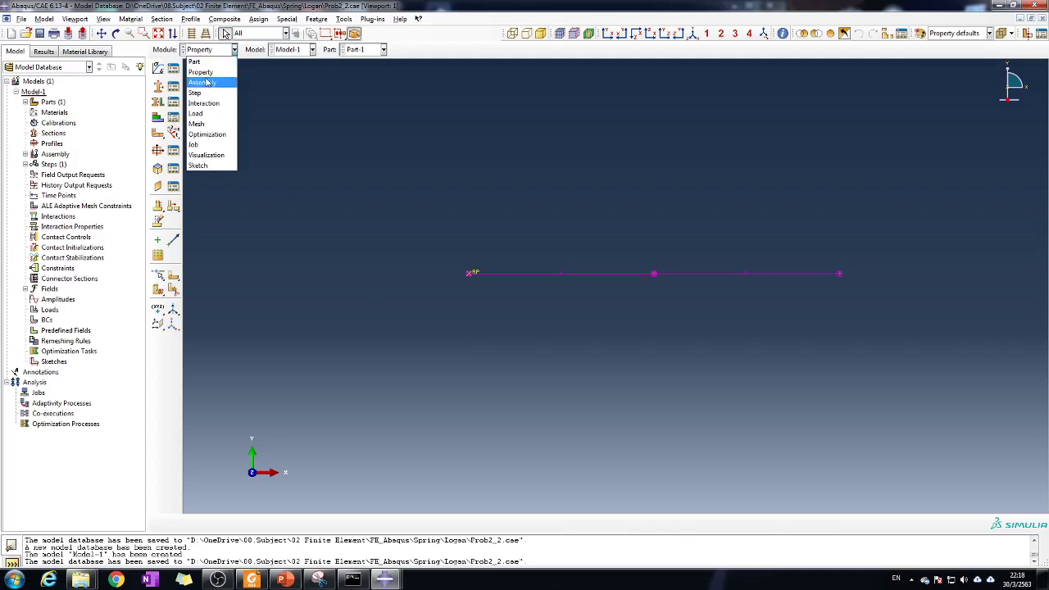
click(205, 82)
click(158, 69)
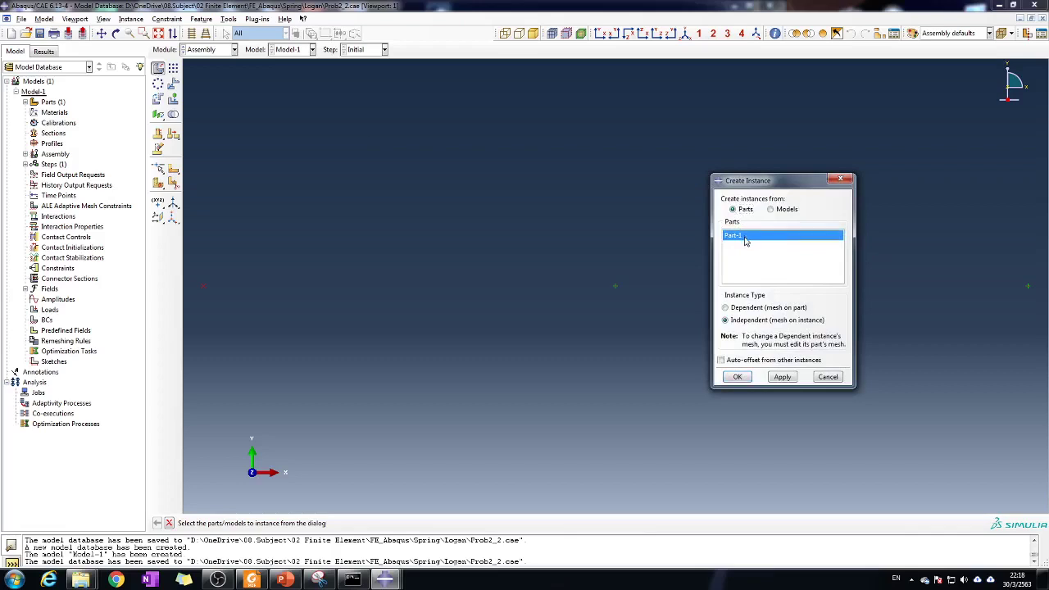
click(737, 377)
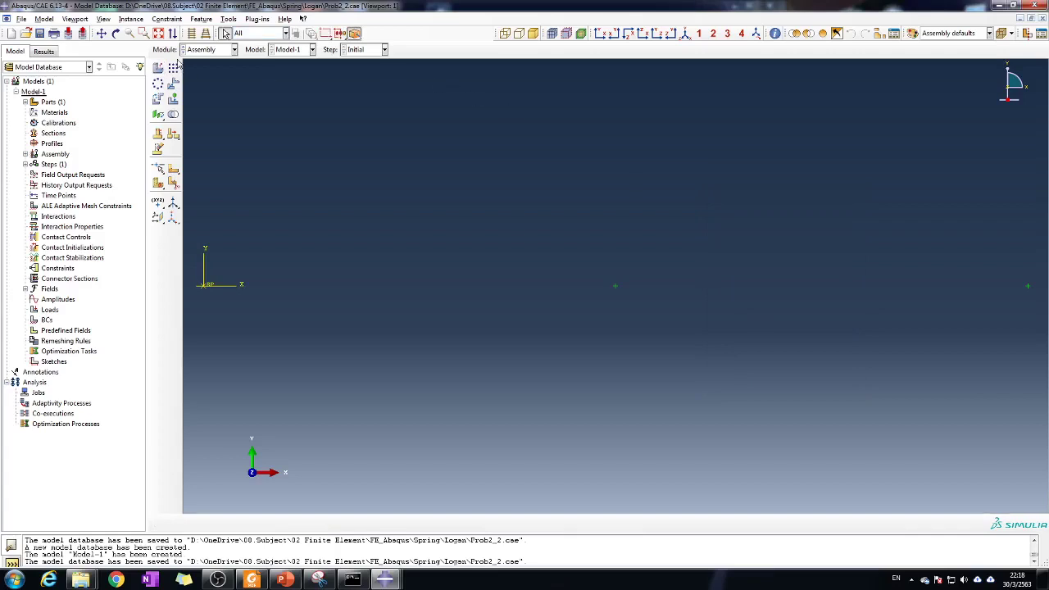
In the Step module, create a Static, General analysis step following the Initial step
scroll(542, 295, down, 2)
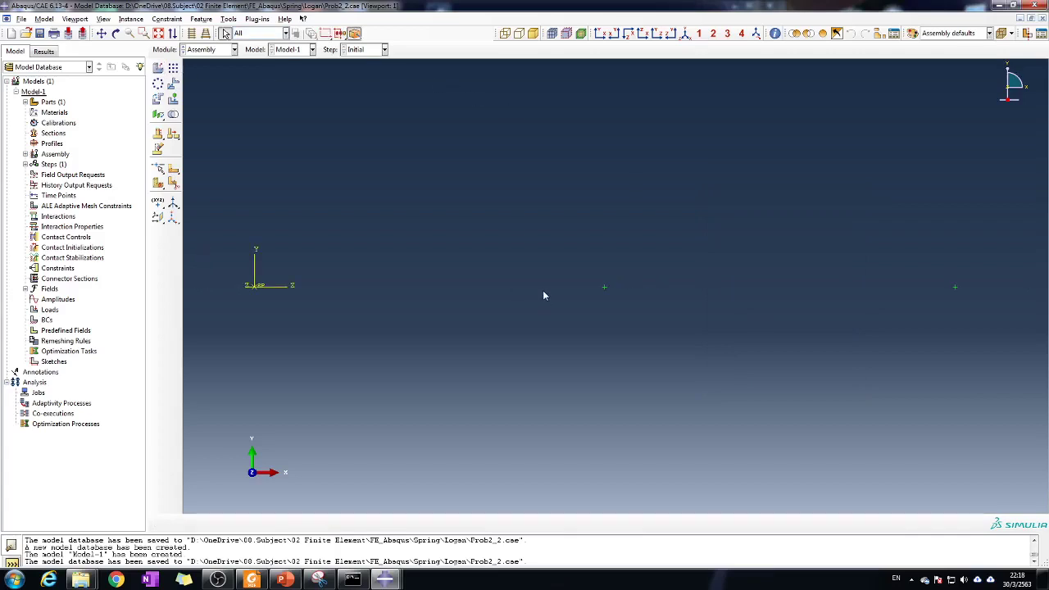
click(201, 49)
click(210, 94)
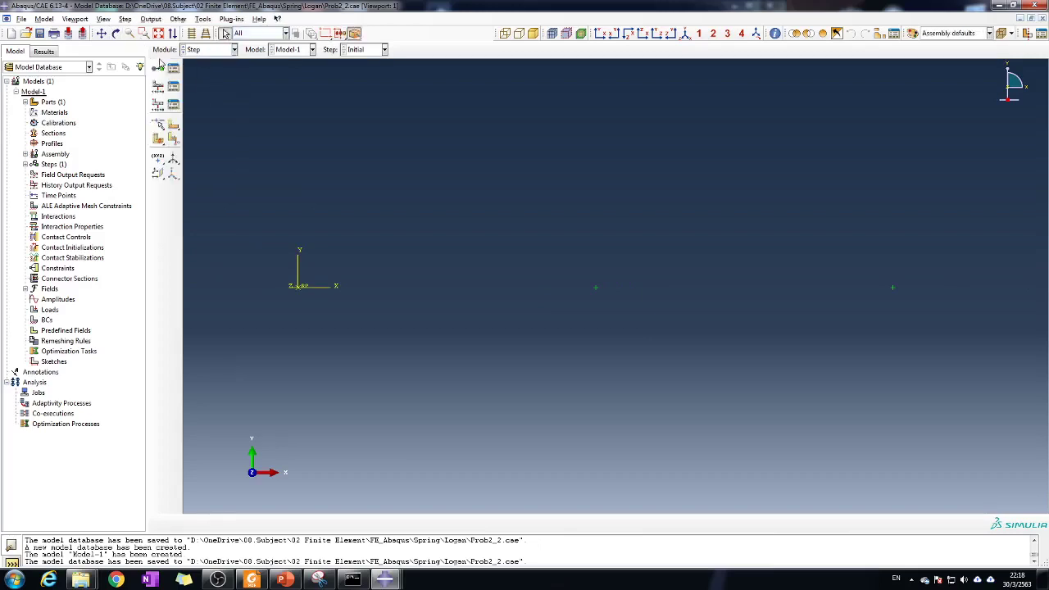
click(159, 69)
click(378, 152)
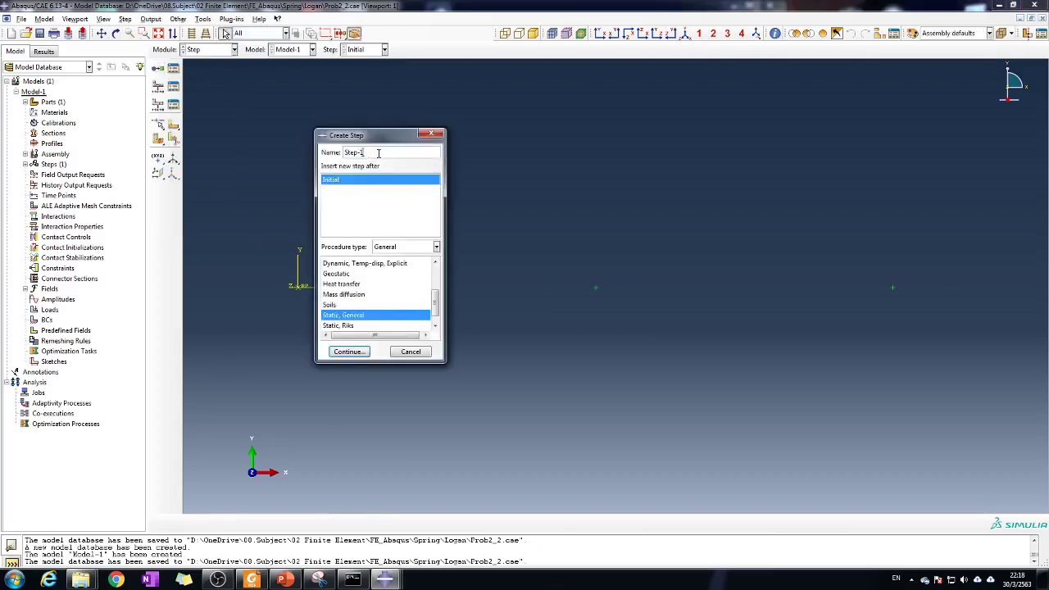
click(349, 352)
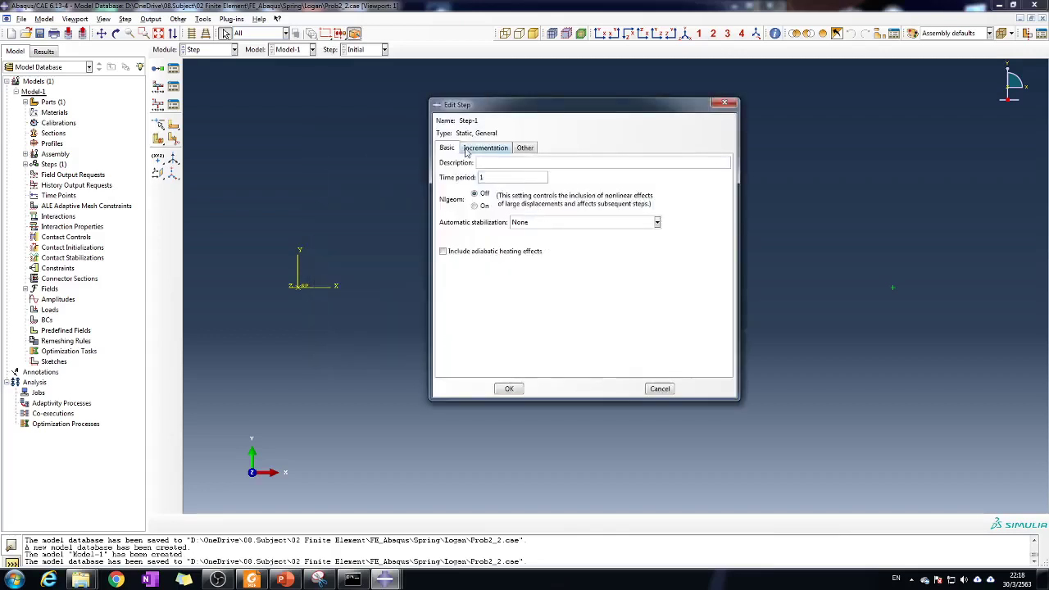
Set the analysis step's initial and maximum increment sizes to 0.1
click(465, 151)
double_click(491, 202)
text(0.1)
key(Tab)
key(Tab)
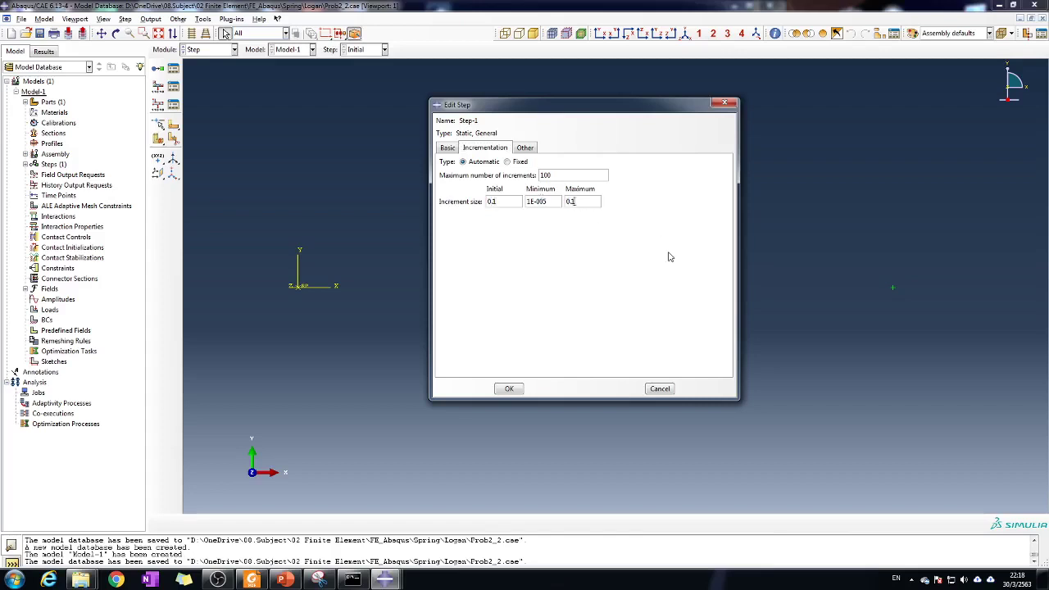
click(509, 389)
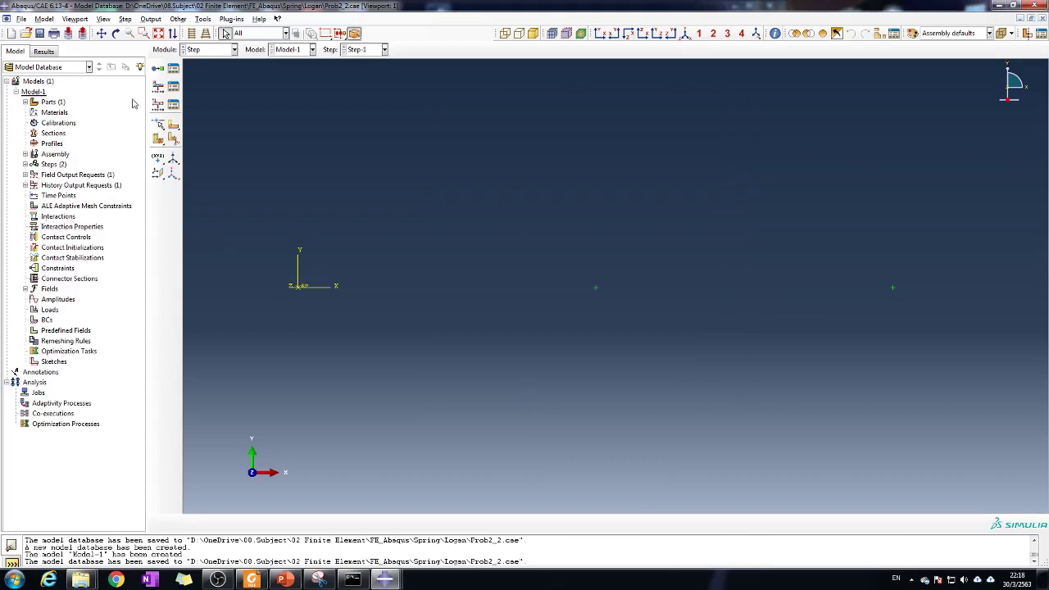
In the Load module, start a mechanical Displacement/Rotation boundary condition named Fixed_Node1 in Step-1
click(210, 49)
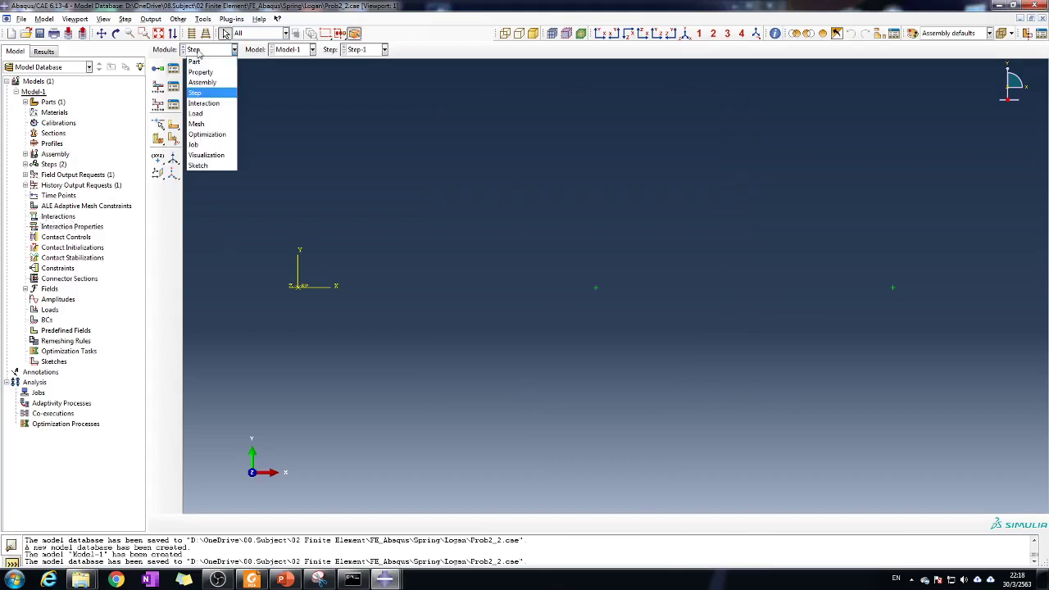
click(209, 115)
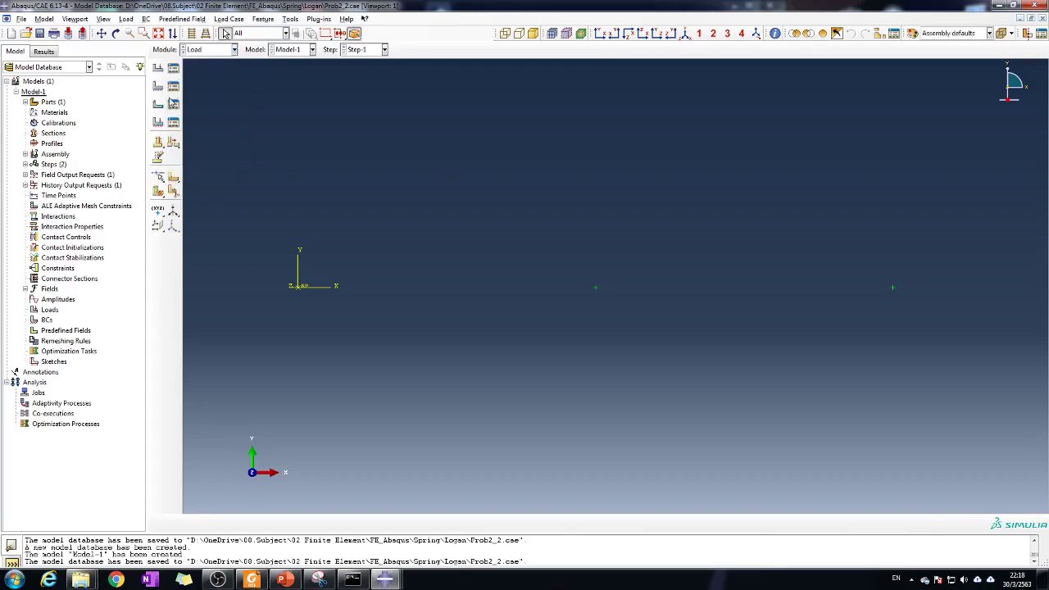
click(158, 88)
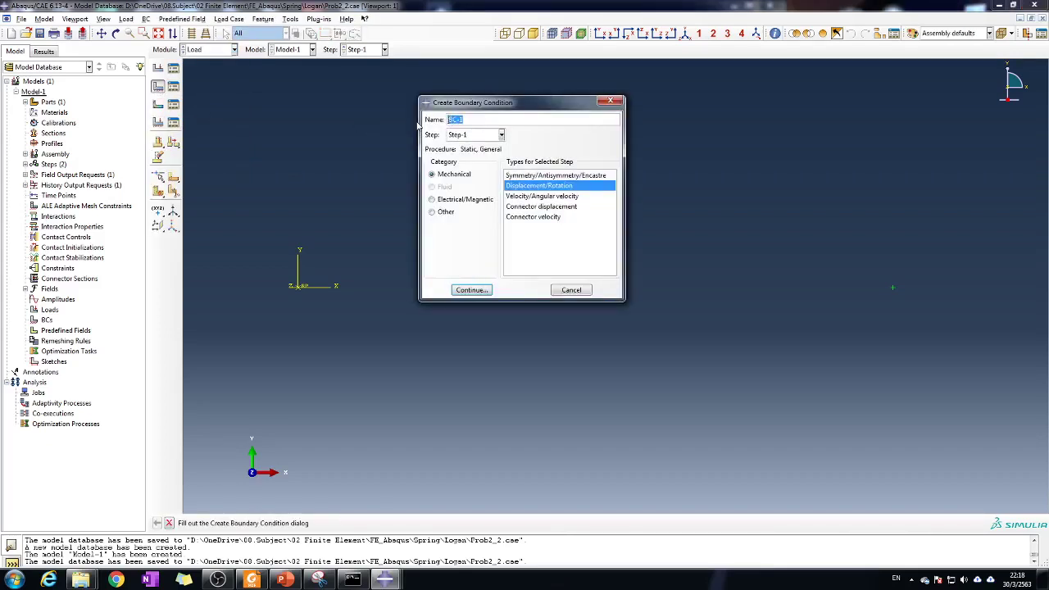
text(Fixed_Node1)
click(474, 179)
click(469, 290)
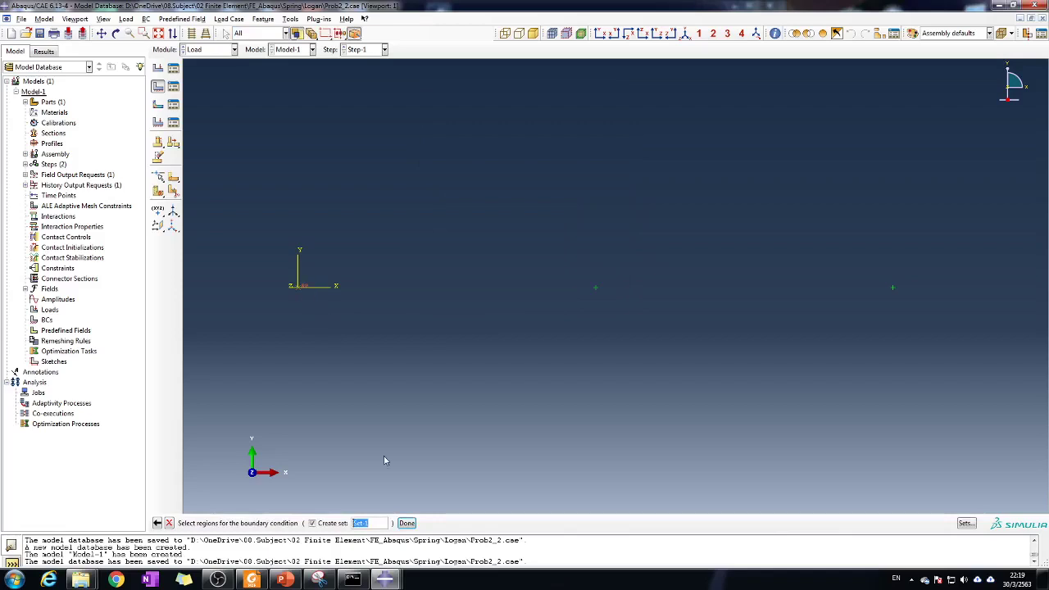
Apply the boundary condition to the reference point at the origin with U1, U2 and UR3 constrained to 0
click(407, 523)
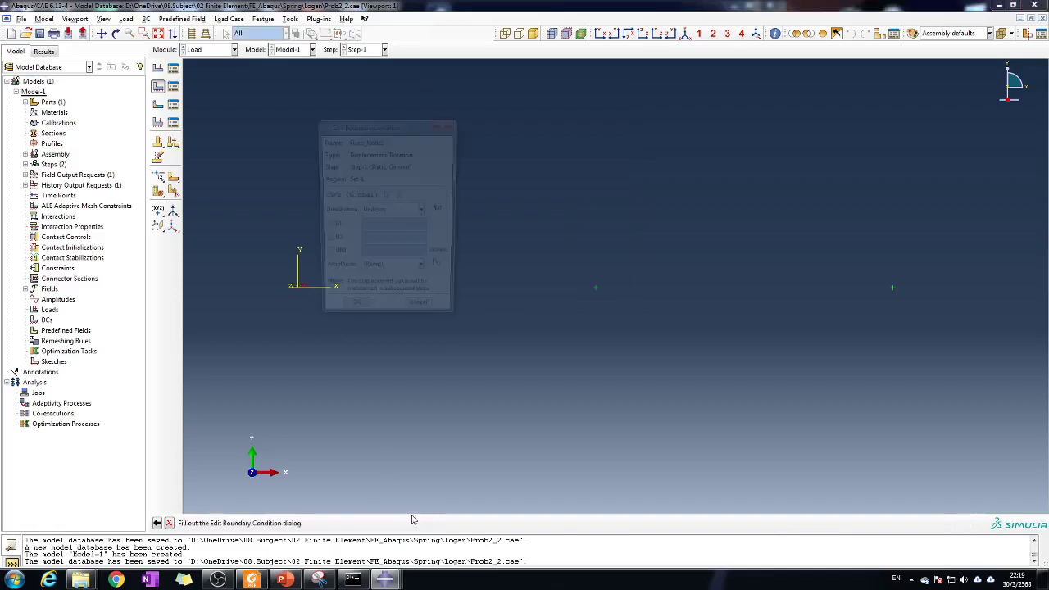
click(332, 226)
click(336, 256)
click(336, 242)
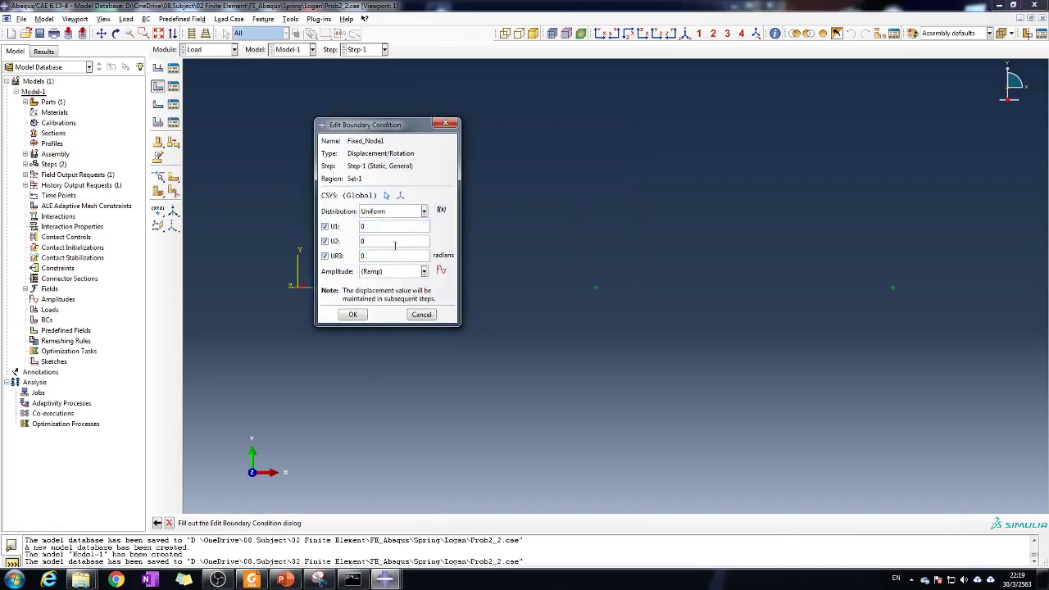
click(352, 314)
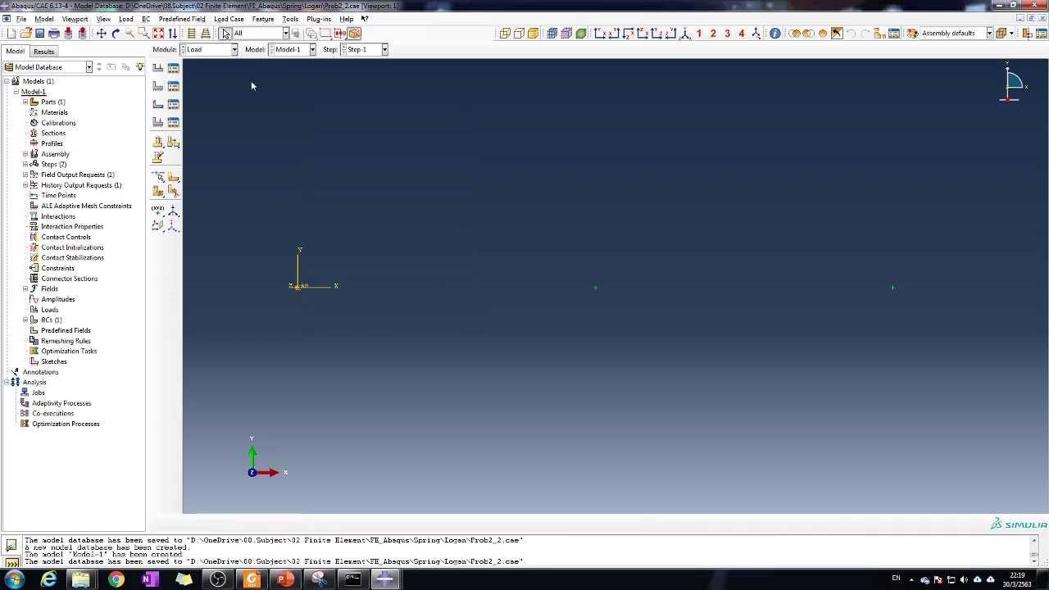
Start another Displacement/Rotation boundary condition named Displacemen_Node3_1in in Step-1
click(158, 86)
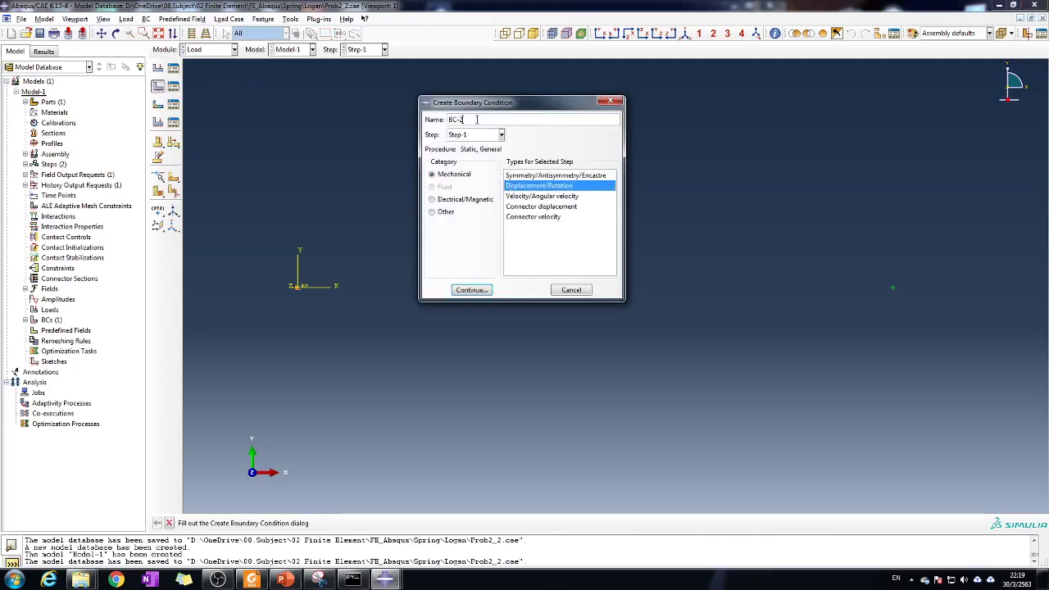
text(Displacemen)
text(_Node3_1in)
click(579, 187)
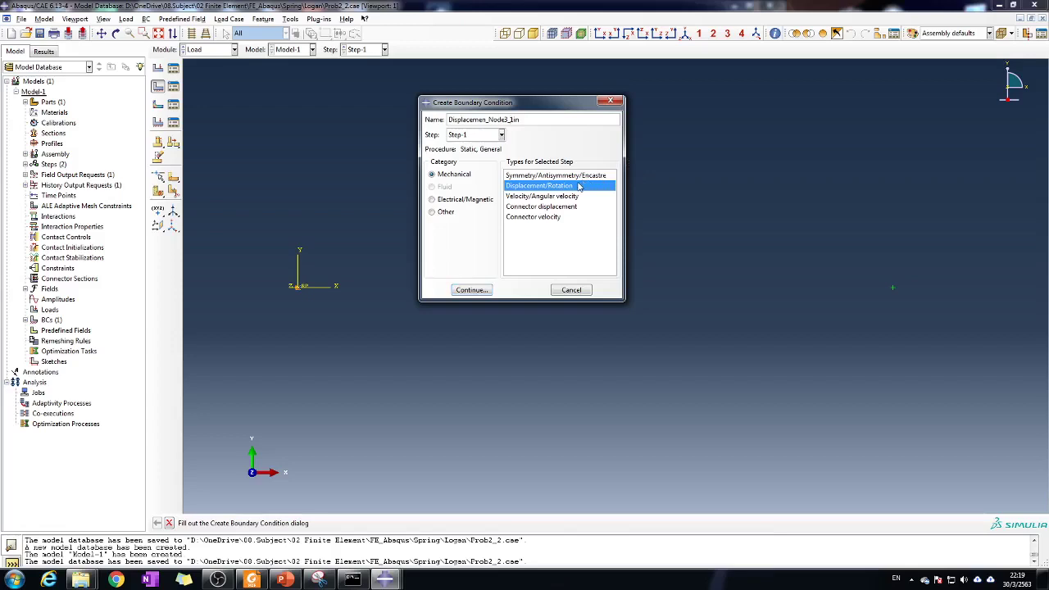
click(476, 291)
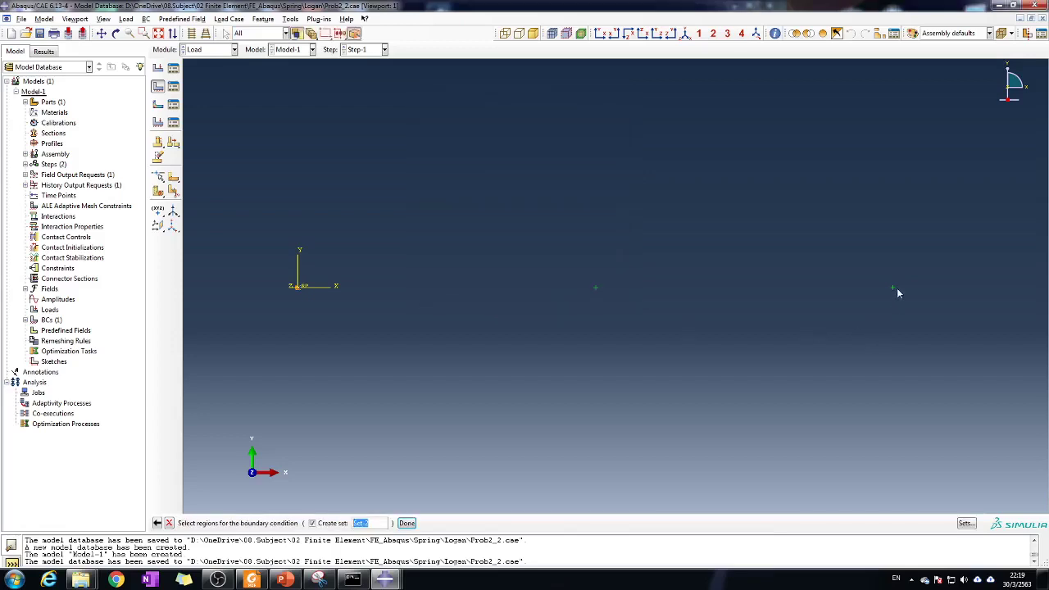
Apply the boundary condition to the far attachment point with U1 set to 1 and U2 and UR3 constrained, and save the model database
click(407, 523)
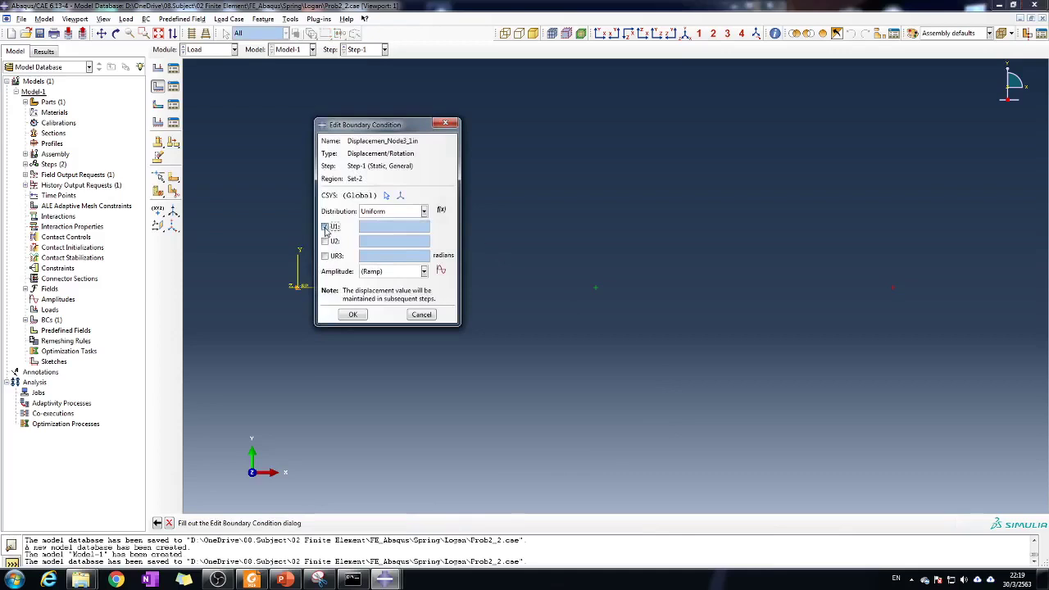
click(324, 226)
text(1)
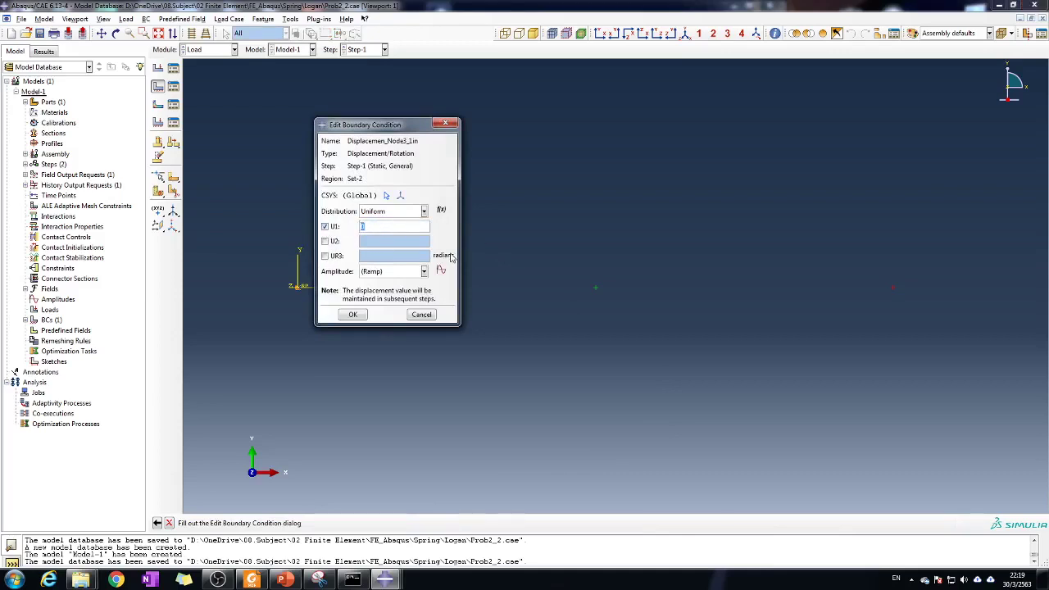
click(325, 242)
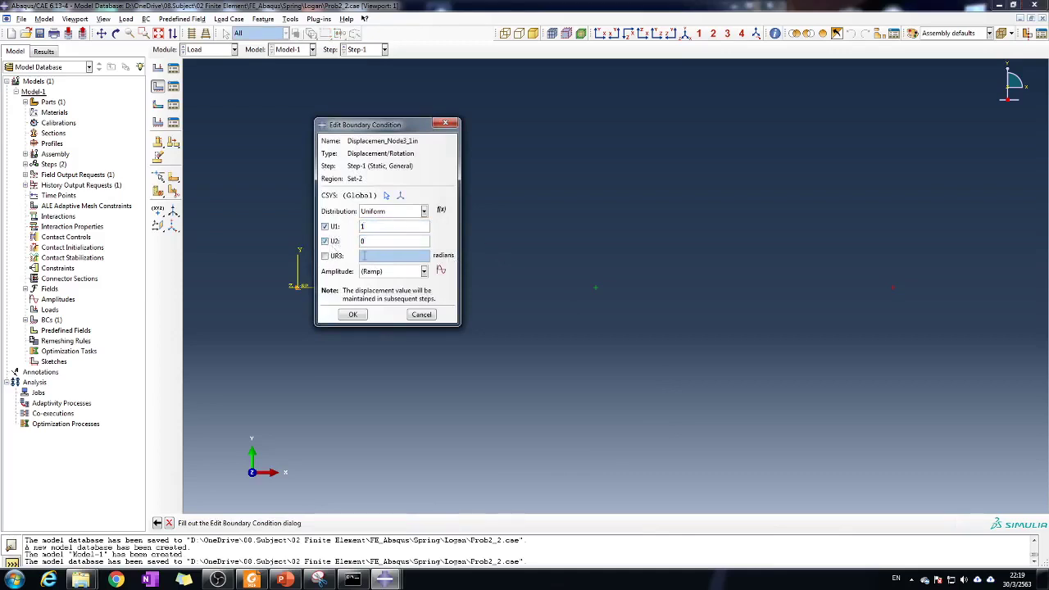
click(325, 257)
click(353, 314)
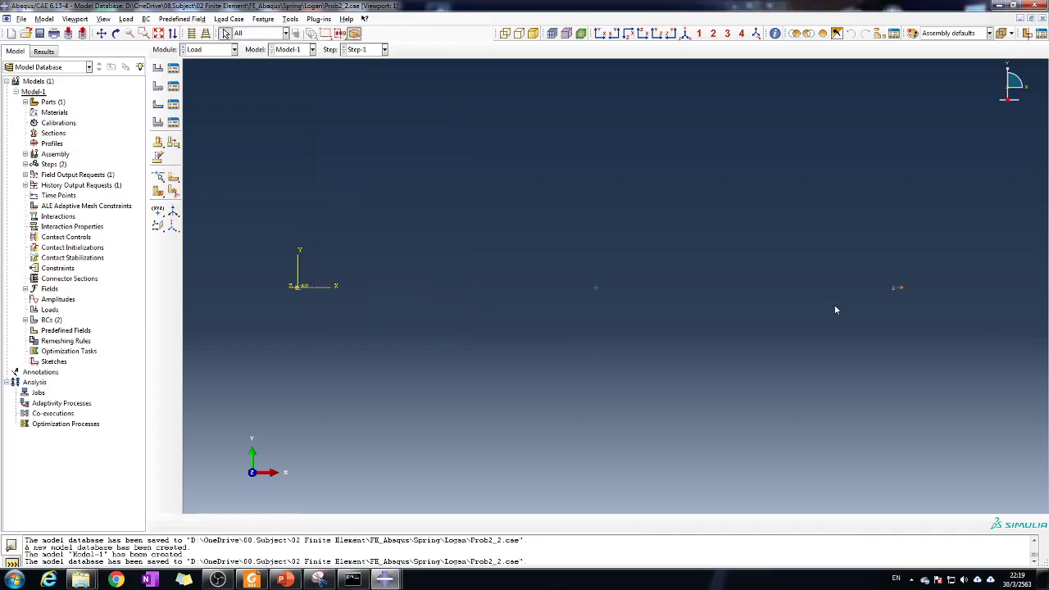
click(39, 33)
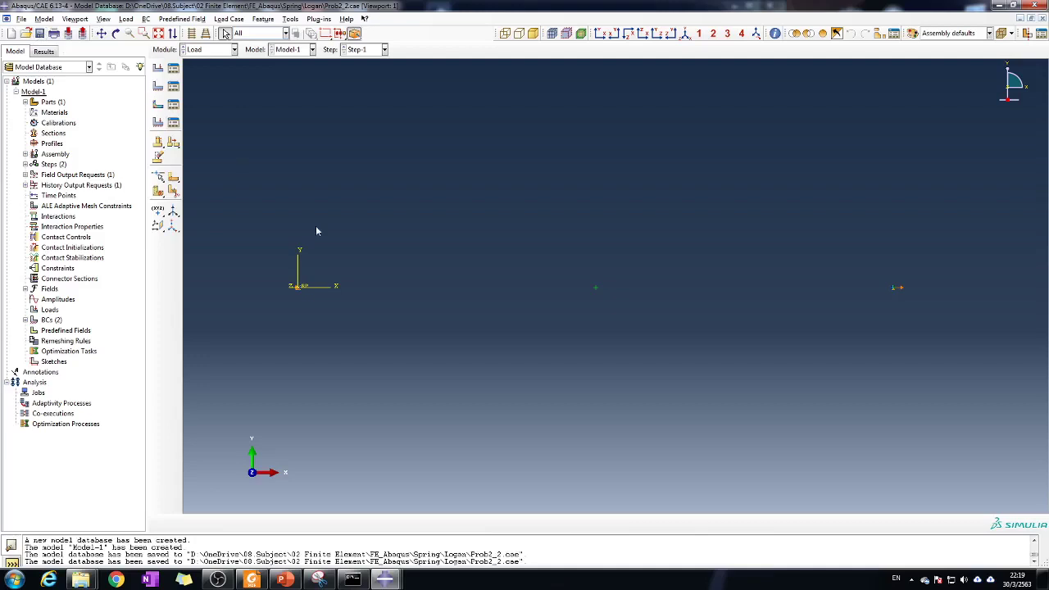
In the Job module, create a full-analysis job for Model-1 with the default name and settings
click(209, 50)
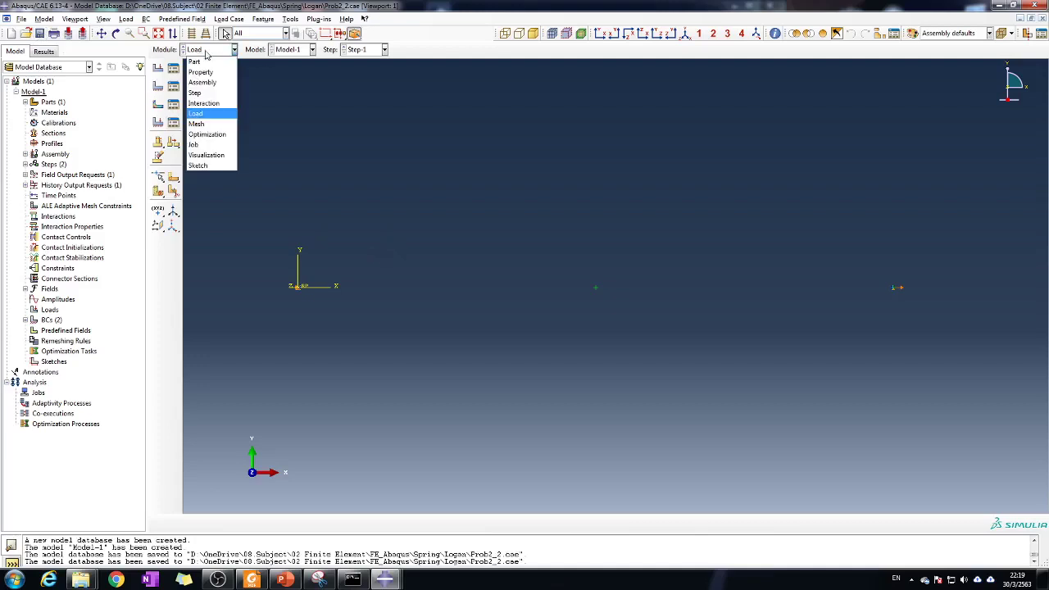
click(204, 145)
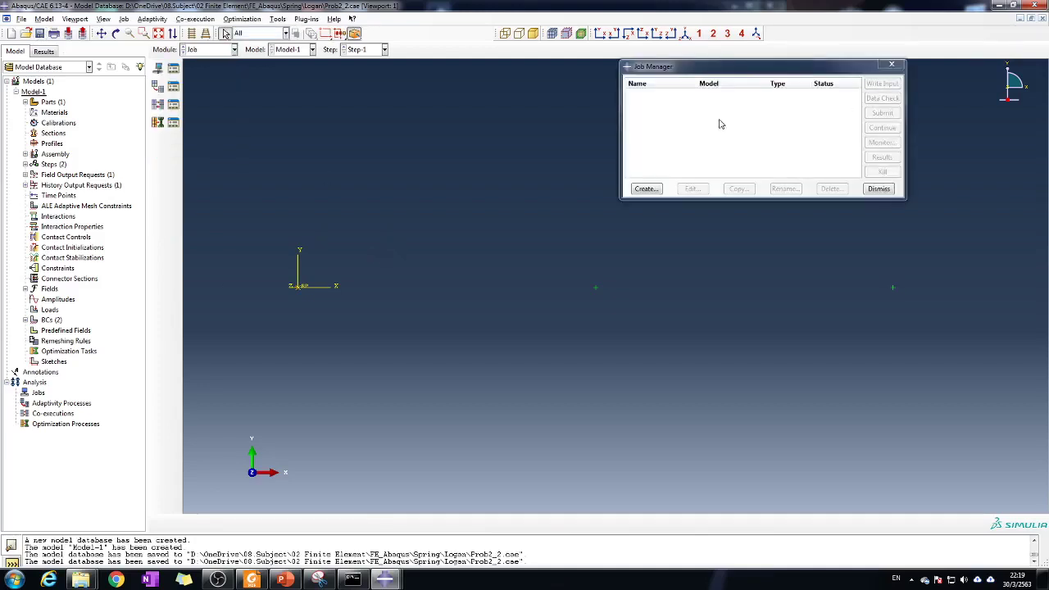
click(636, 194)
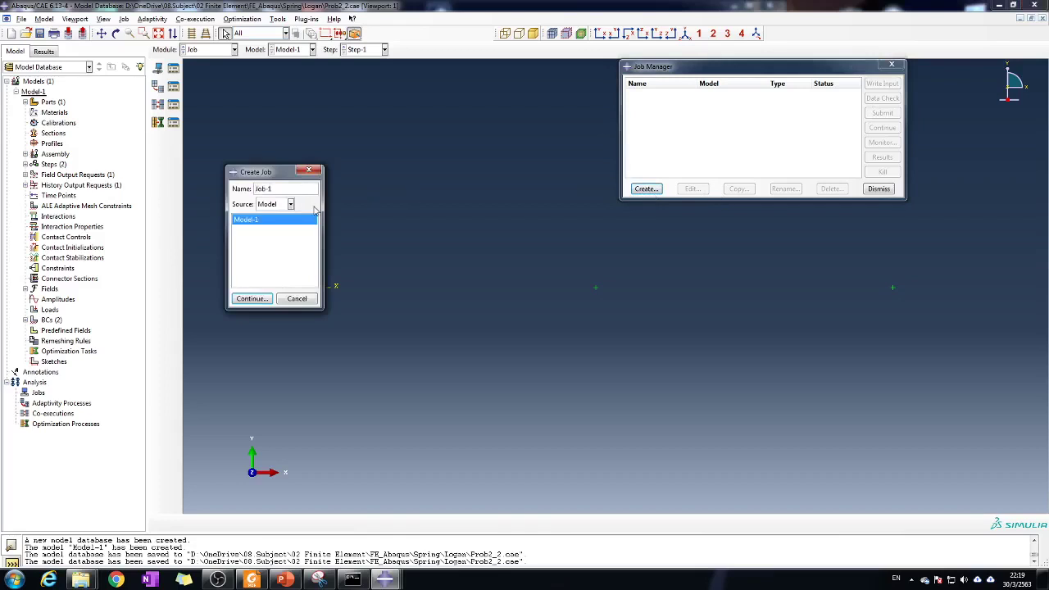
click(251, 300)
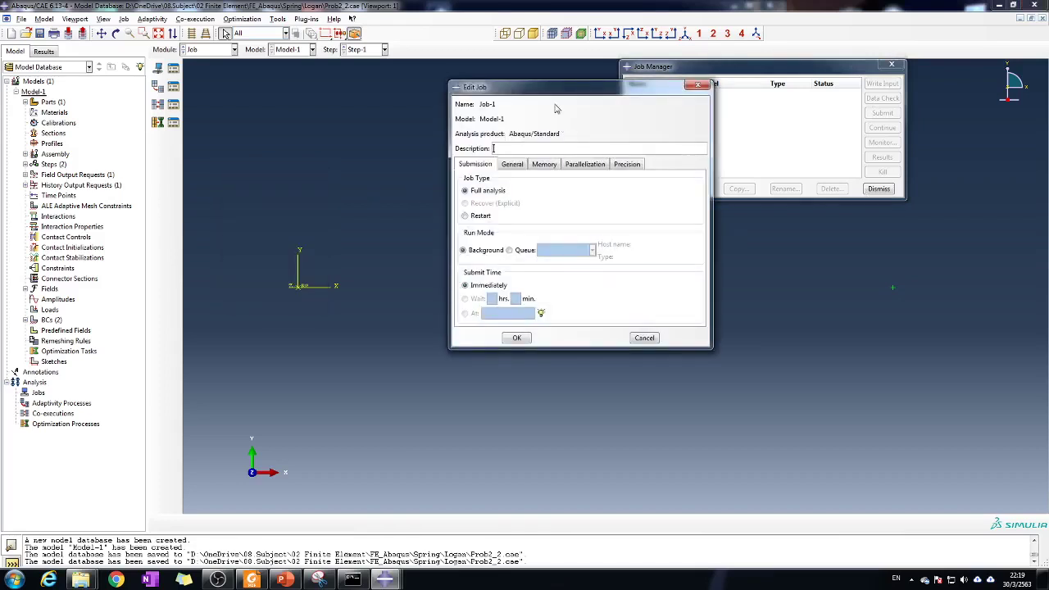
drag(549, 95, 408, 48)
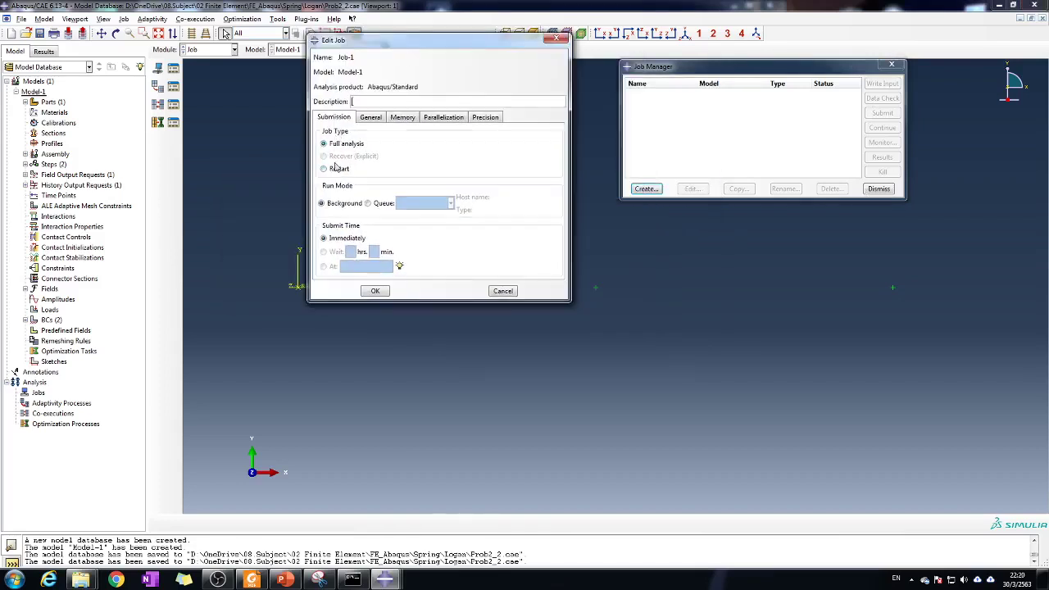
click(375, 291)
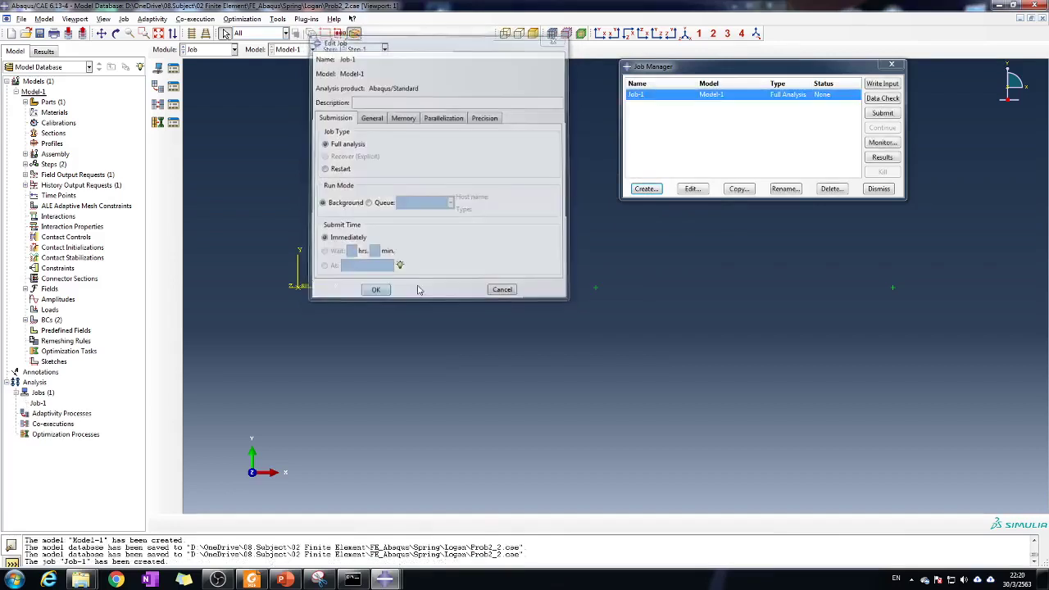
Submit Job-1 for analysis, overwriting the existing job files, and monitor its progress
click(886, 115)
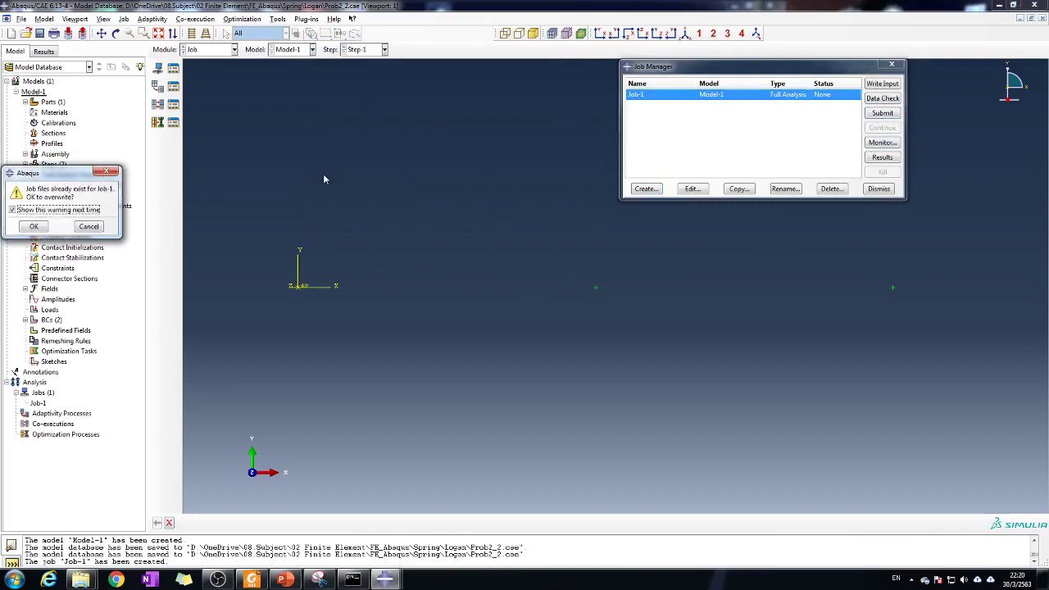
click(44, 227)
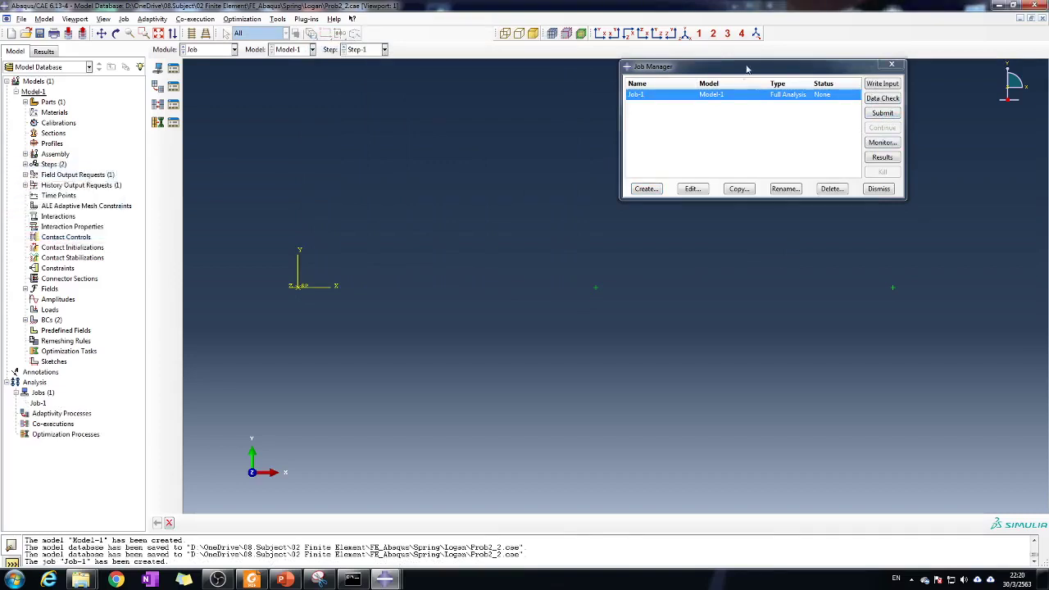
drag(791, 63, 842, 41)
click(932, 121)
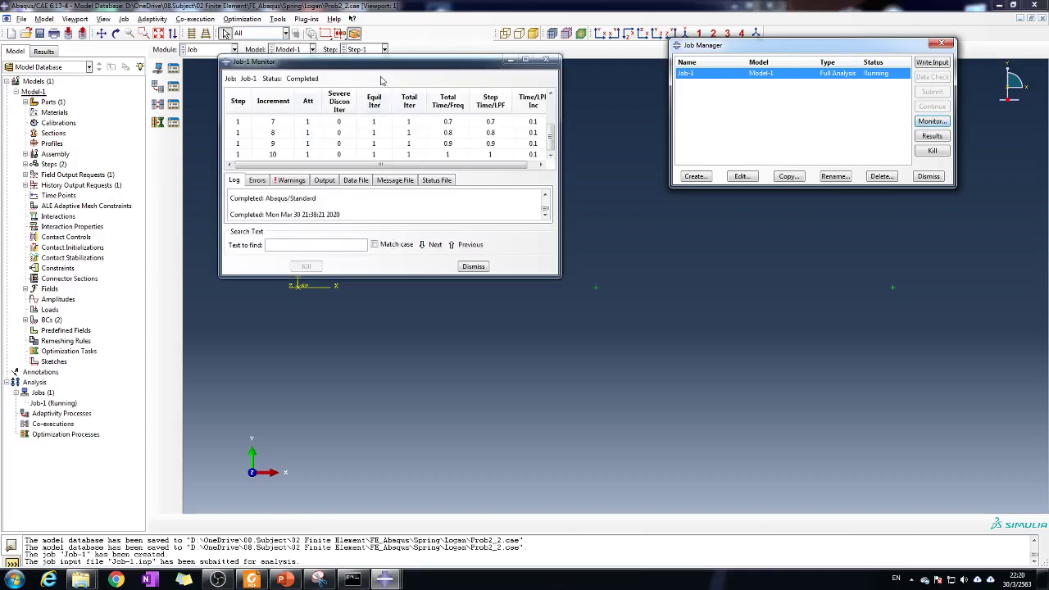
drag(388, 62, 410, 43)
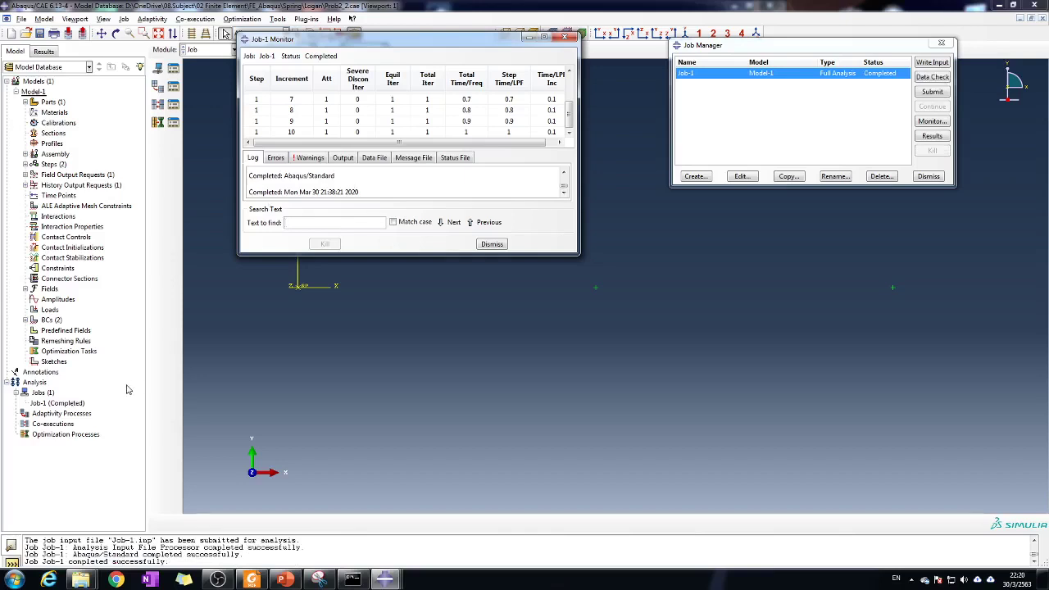
Open the job's results in the XY view and animate the time history of the deformed springs, plain and with contours
click(932, 135)
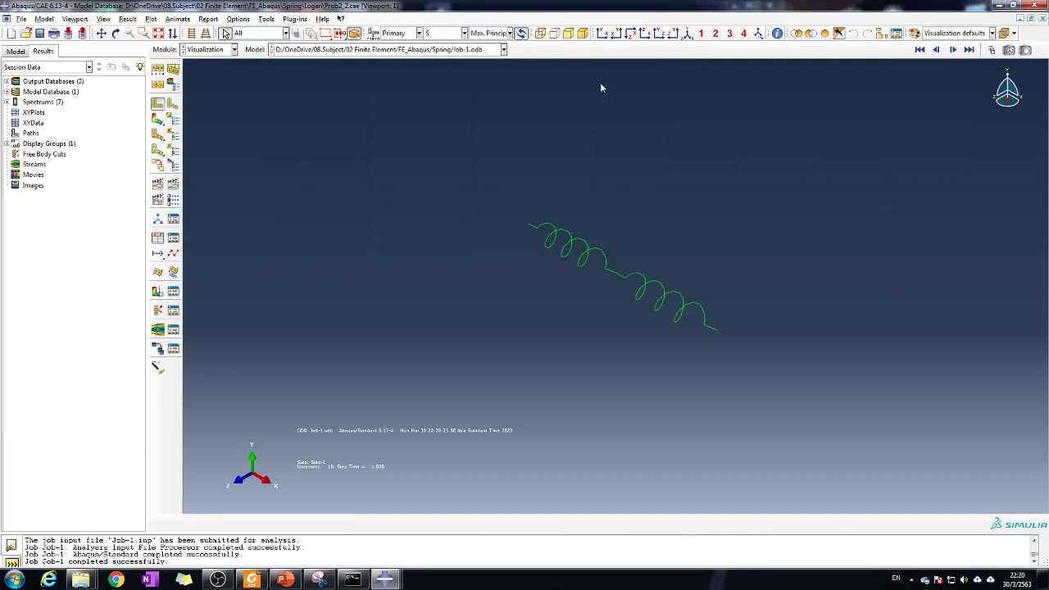
click(604, 32)
click(173, 184)
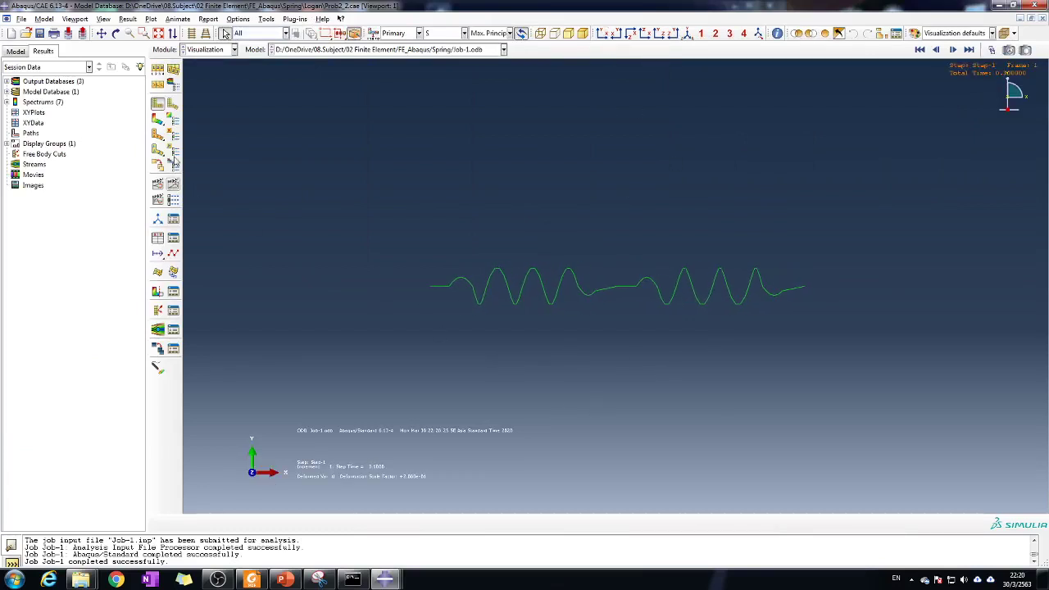
click(158, 120)
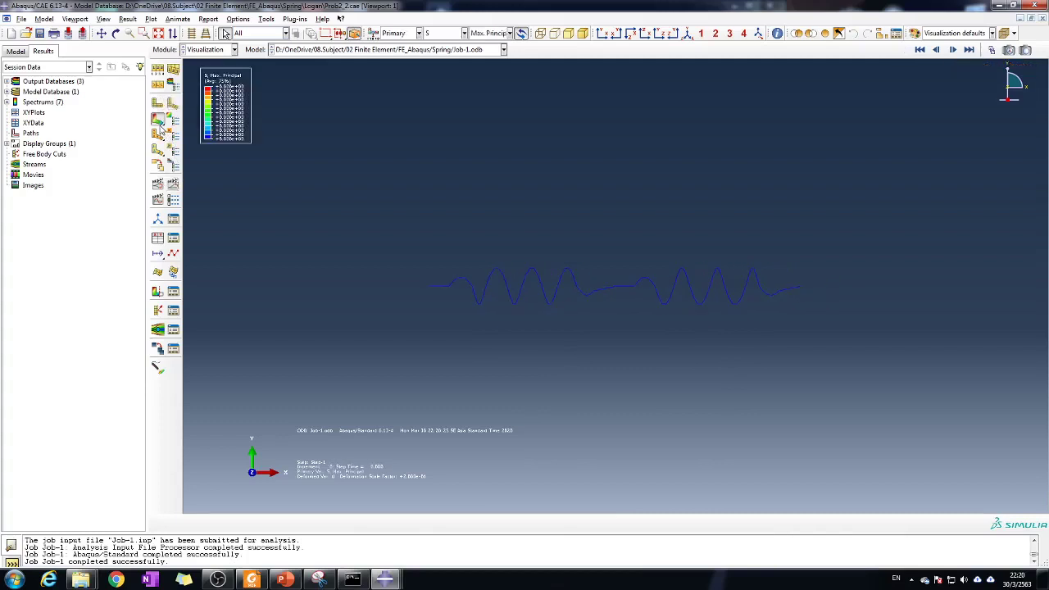
click(174, 185)
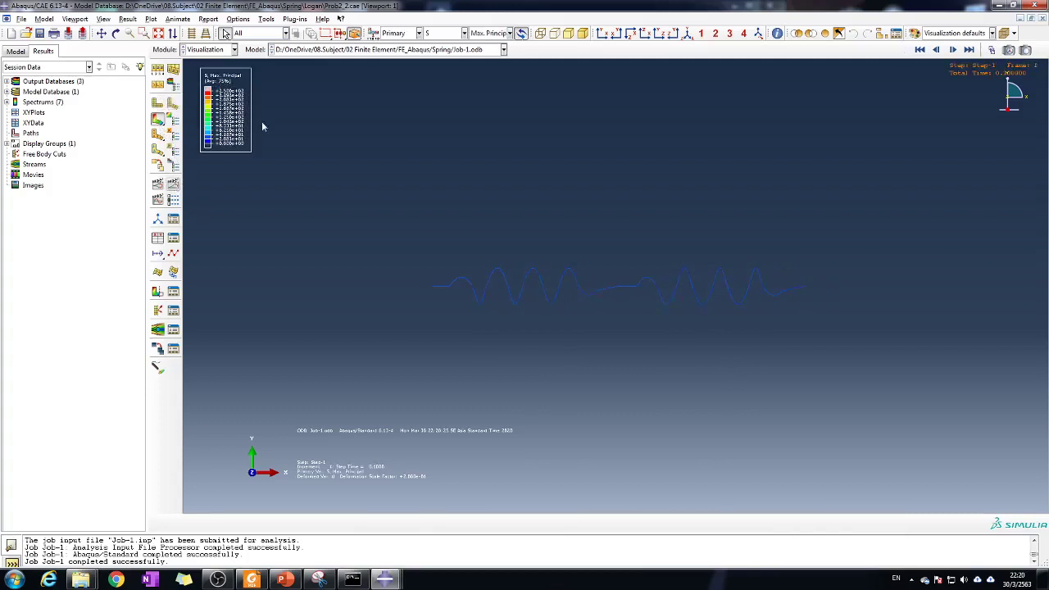
Set the displayed field output to displacement U, then show the undeformed springs at the last frame
click(463, 33)
click(437, 88)
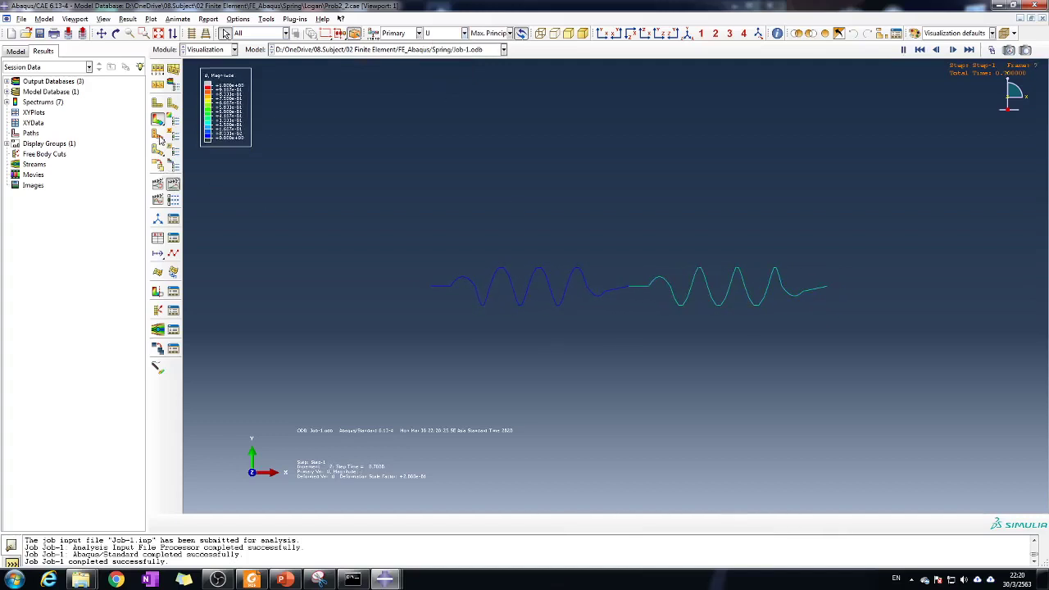
click(157, 103)
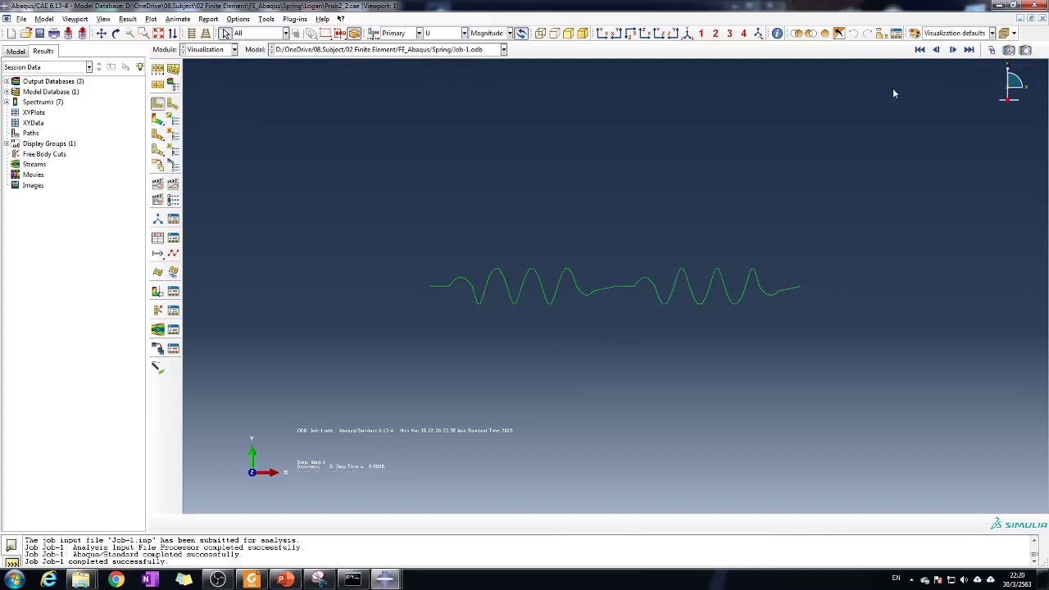
click(969, 50)
Probe the displacement magnitude at the middle, far-end and fixed-end nodes of the springs
click(777, 33)
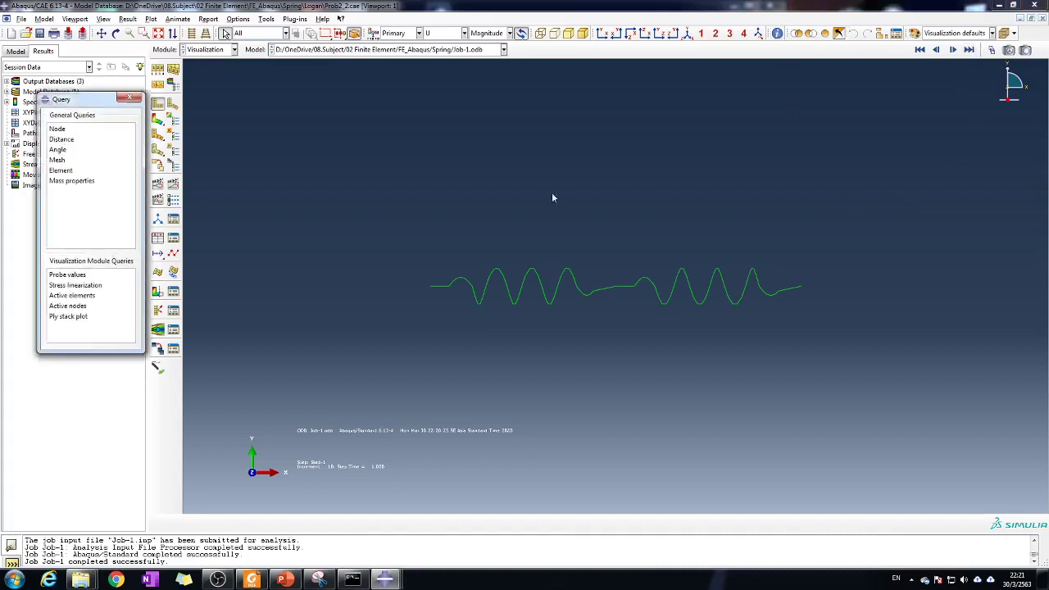
click(85, 274)
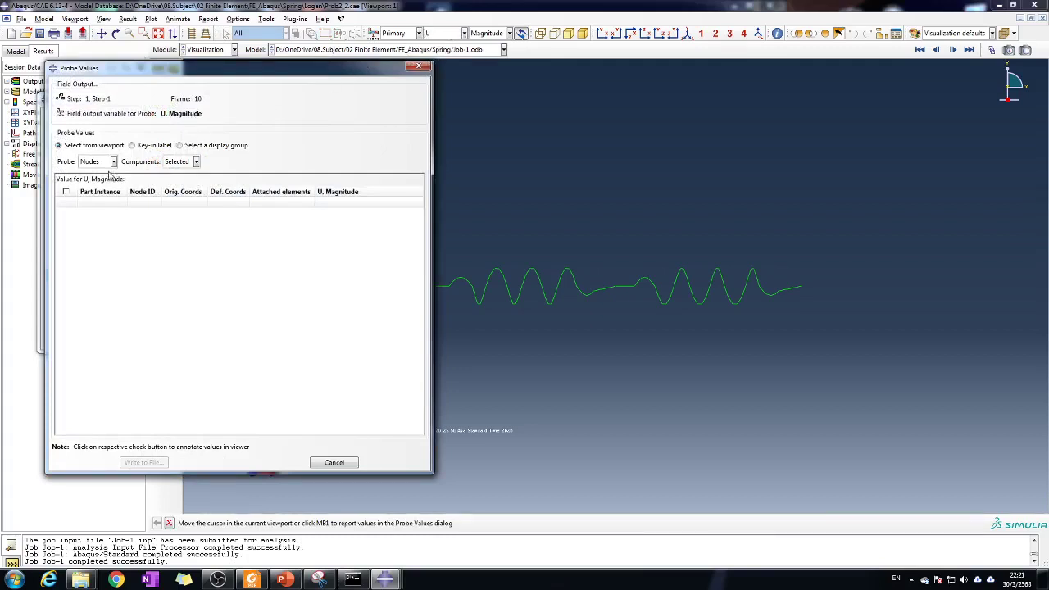
click(615, 289)
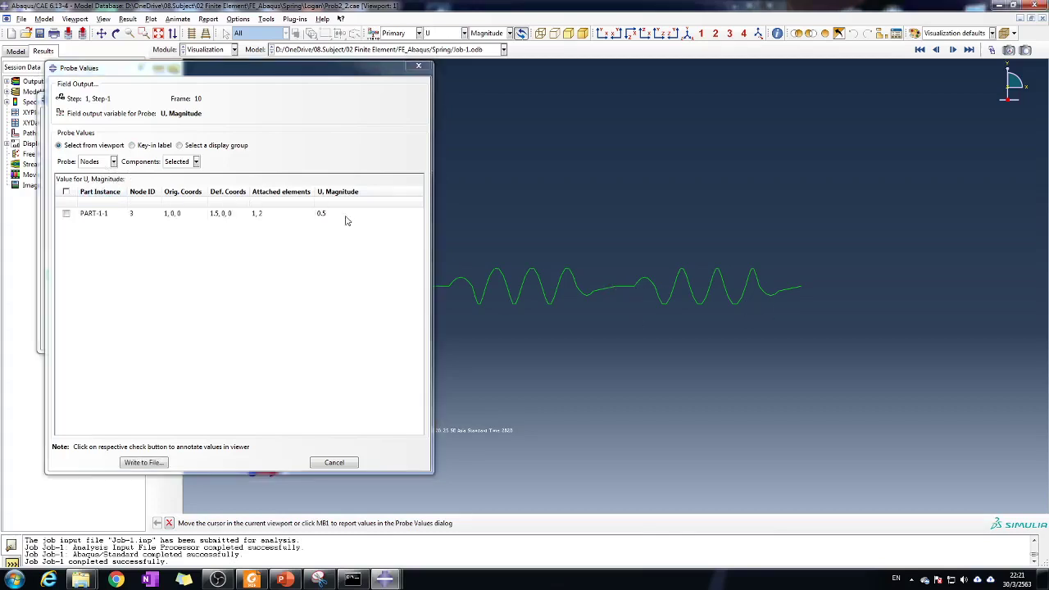
click(799, 292)
drag(345, 72, 298, 79)
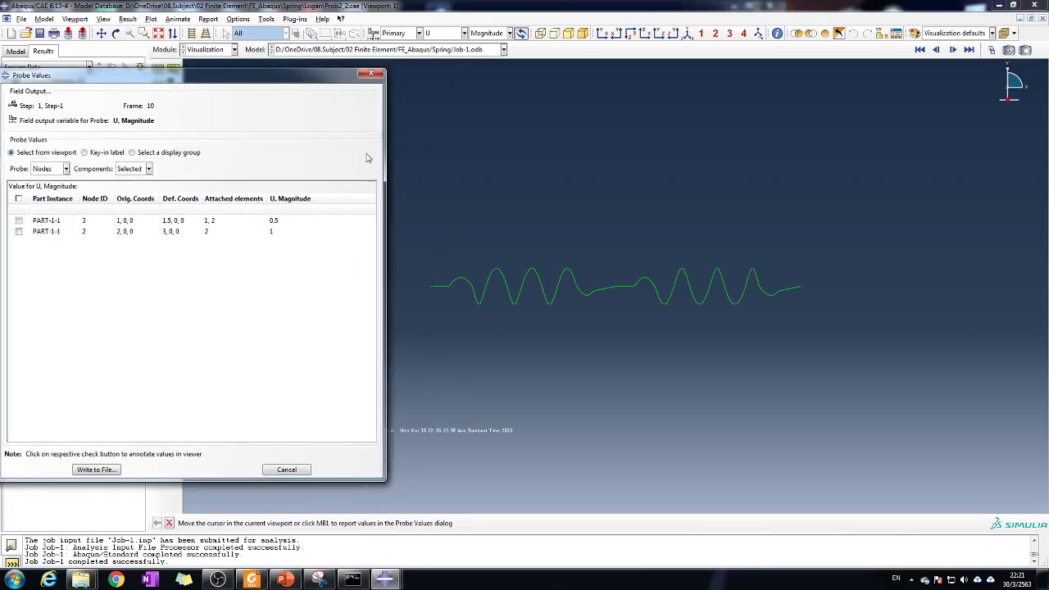
click(432, 286)
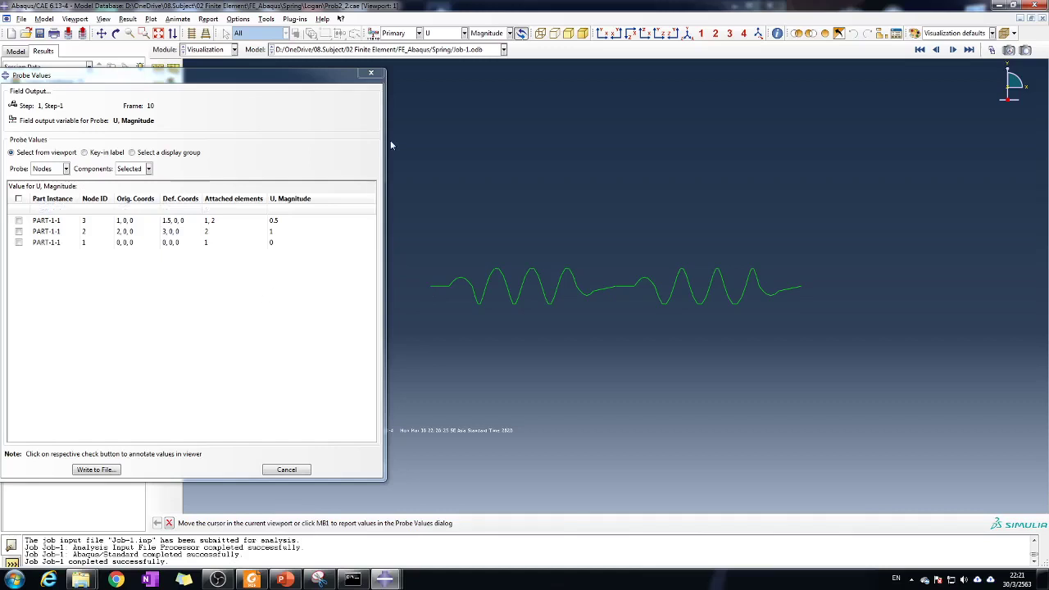
Change the probed output to reaction force RF, writing the displacement values to the report file, and probe the far-end node
click(430, 37)
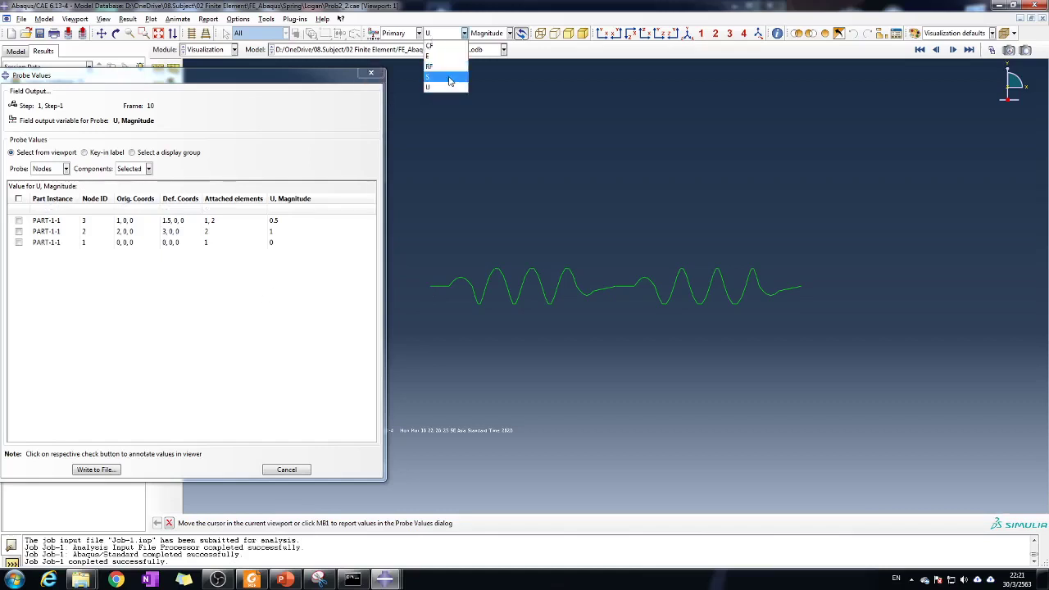
click(446, 65)
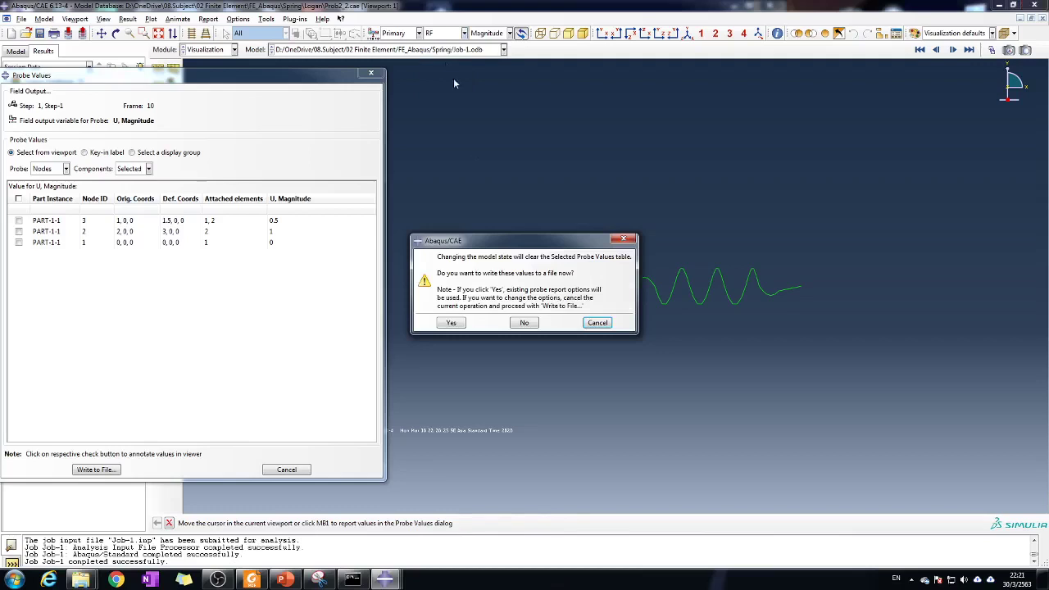
click(456, 325)
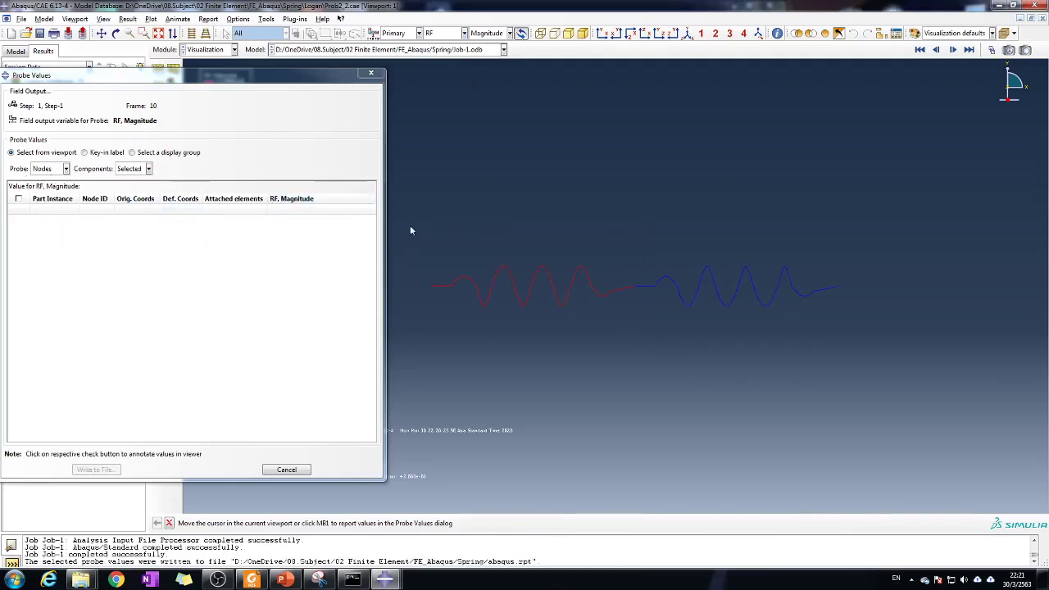
click(836, 287)
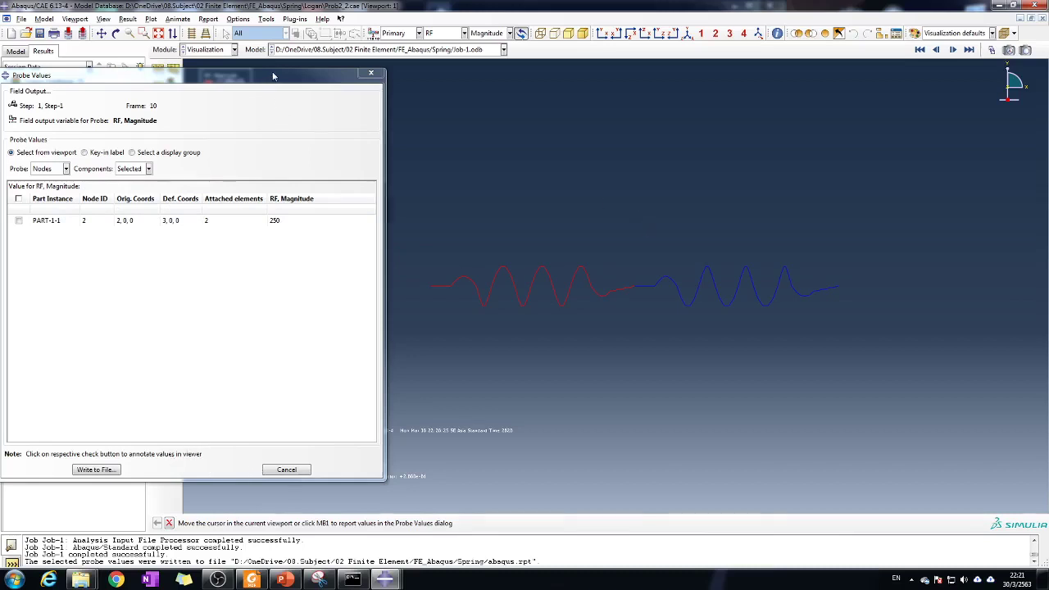
drag(274, 76, 308, 92)
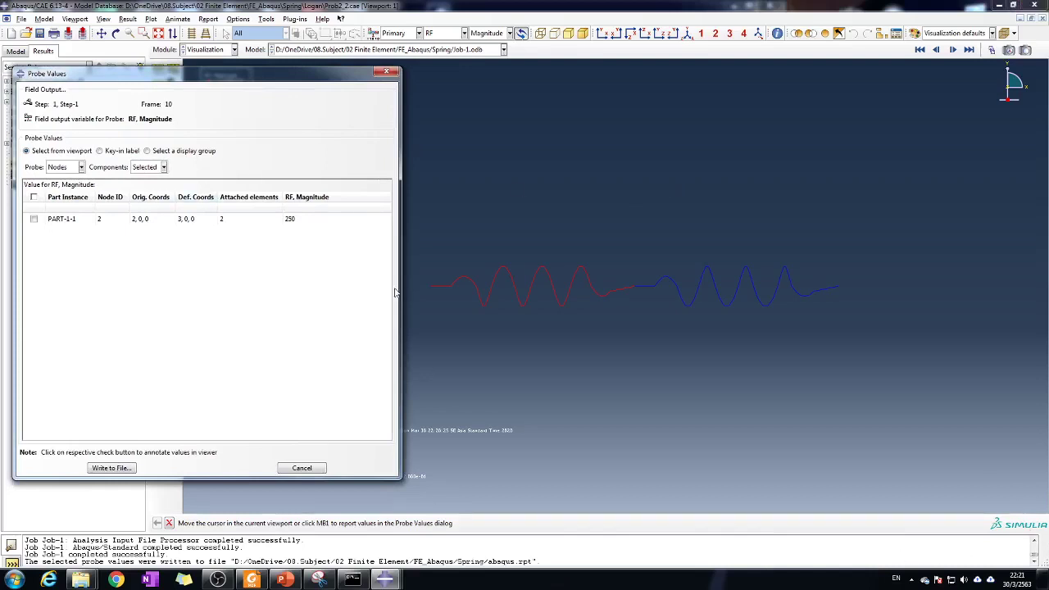
Change the probed output to CF, saving the reaction force value to the report file, and probe all three spring nodes
click(434, 34)
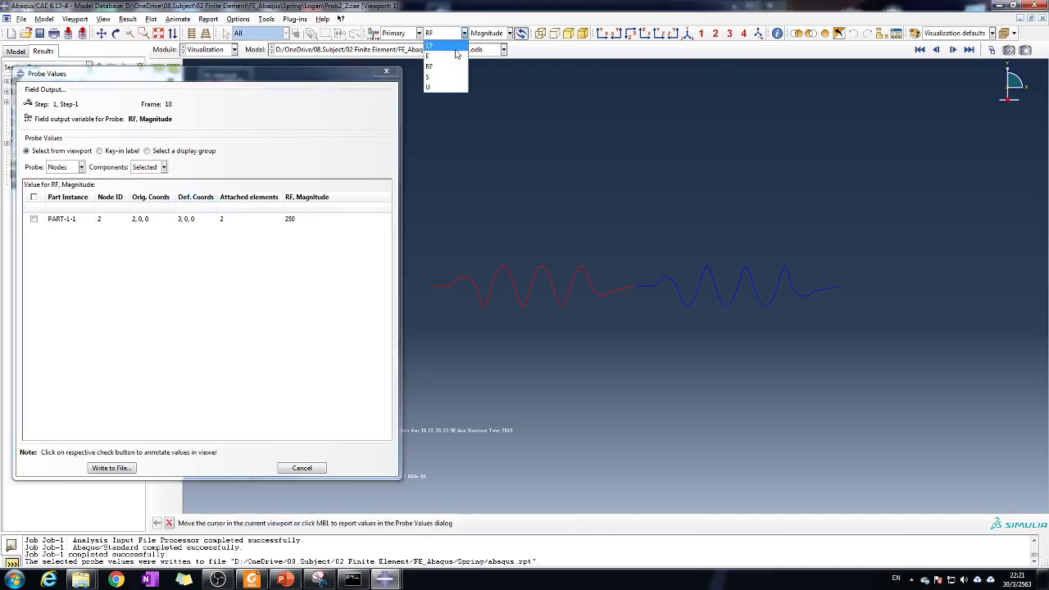
click(443, 46)
click(451, 322)
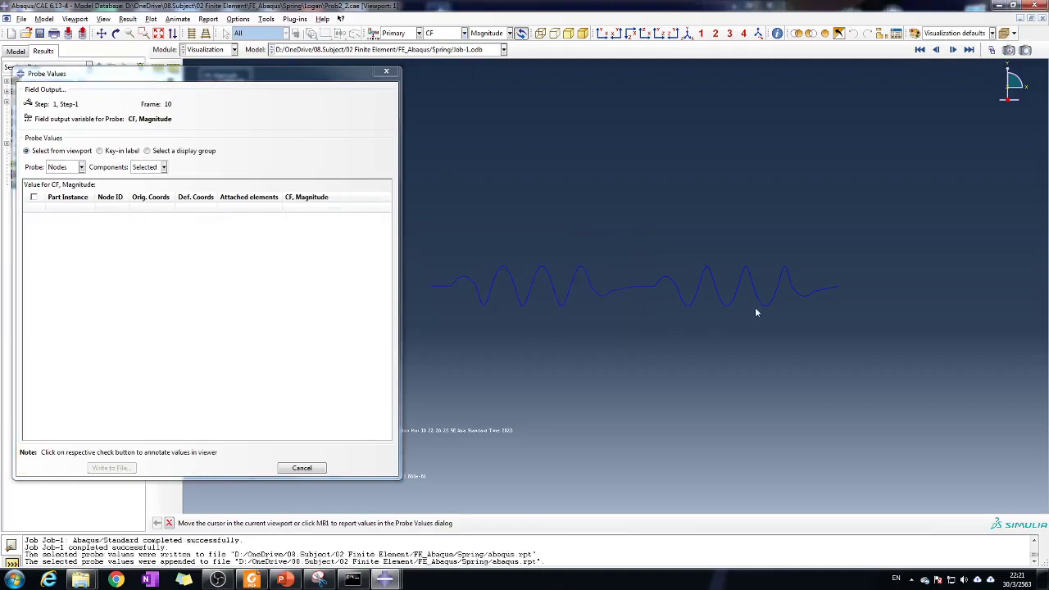
click(836, 286)
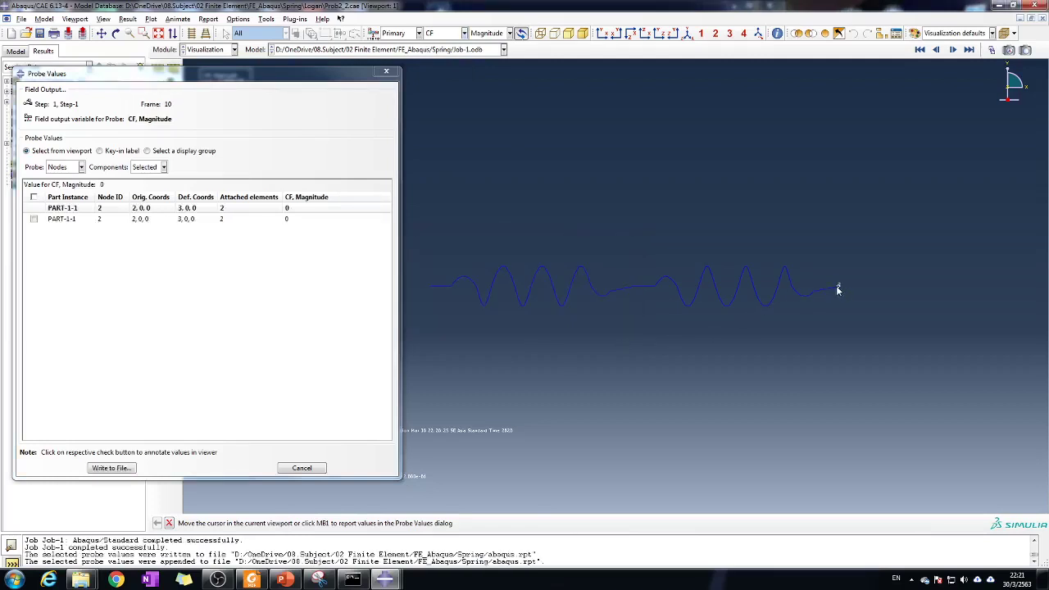
click(635, 288)
click(430, 289)
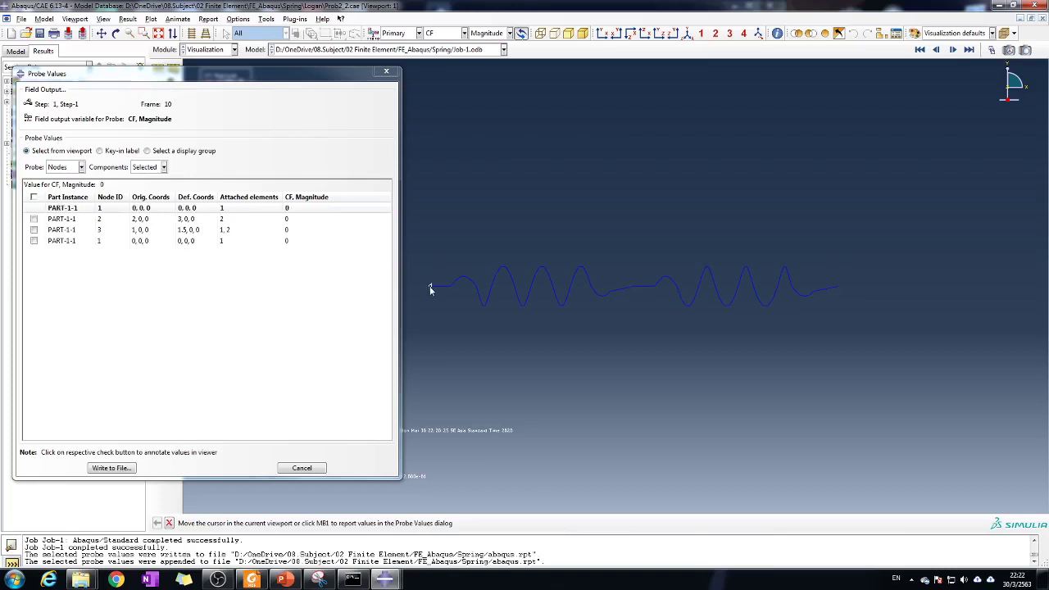
Return the probed output to RF, saving the CF values to the report file, and probe the far-end, middle and fixed-end nodes
click(461, 33)
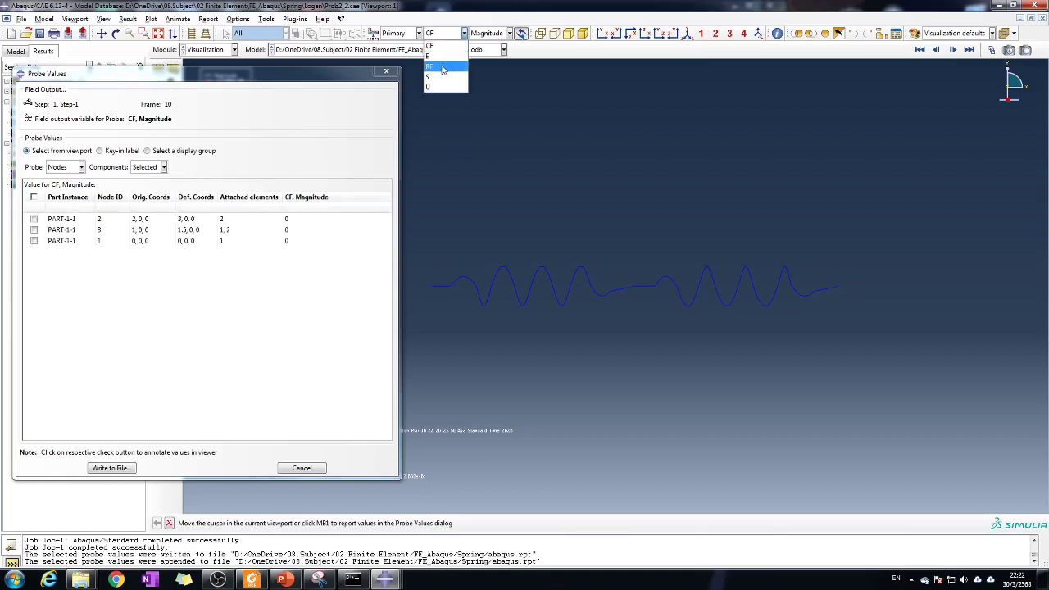
click(443, 67)
click(456, 321)
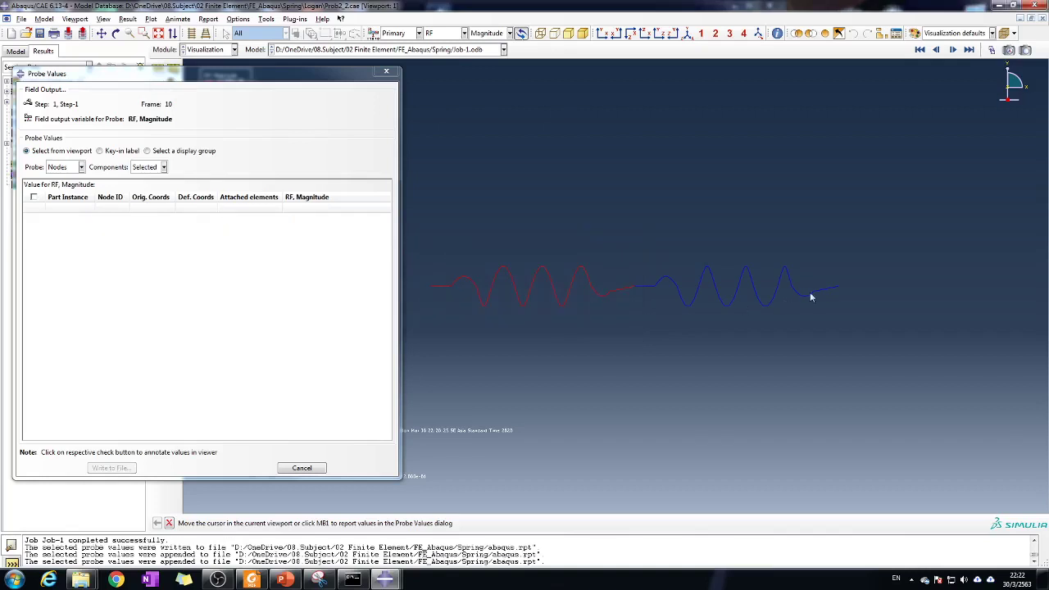
click(836, 286)
click(634, 288)
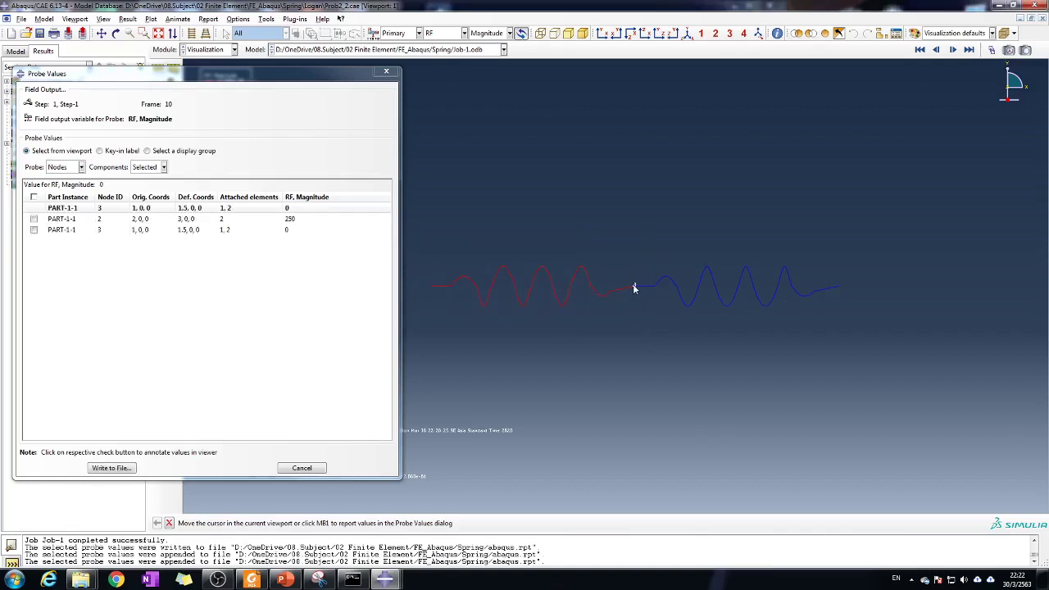
click(434, 287)
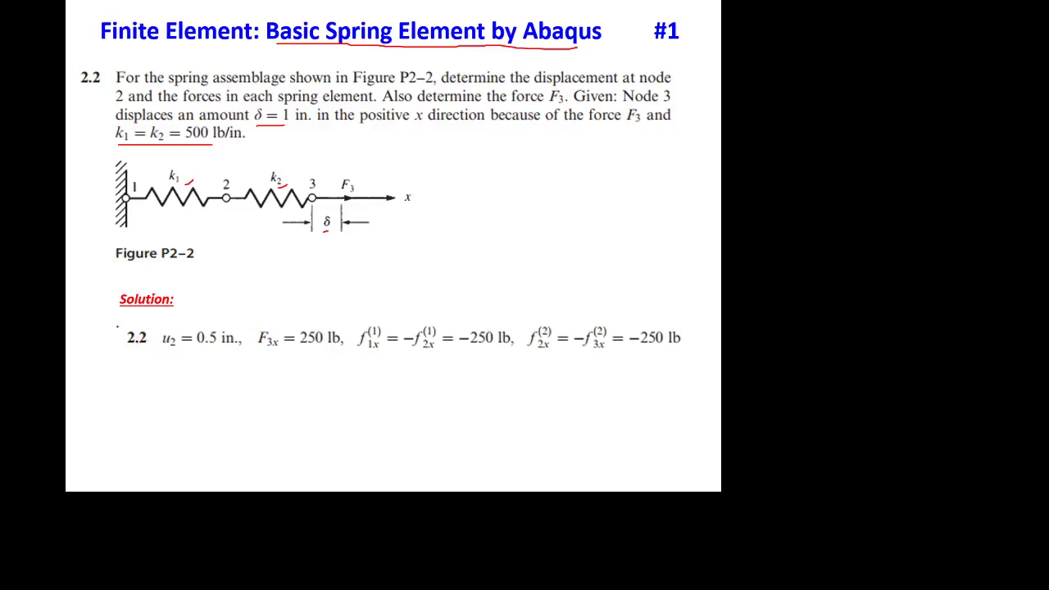
mouse_move(112, 333)
mouse_down()
mouse_move(159, 359)
mouse_move(628, 360)
mouse_up()
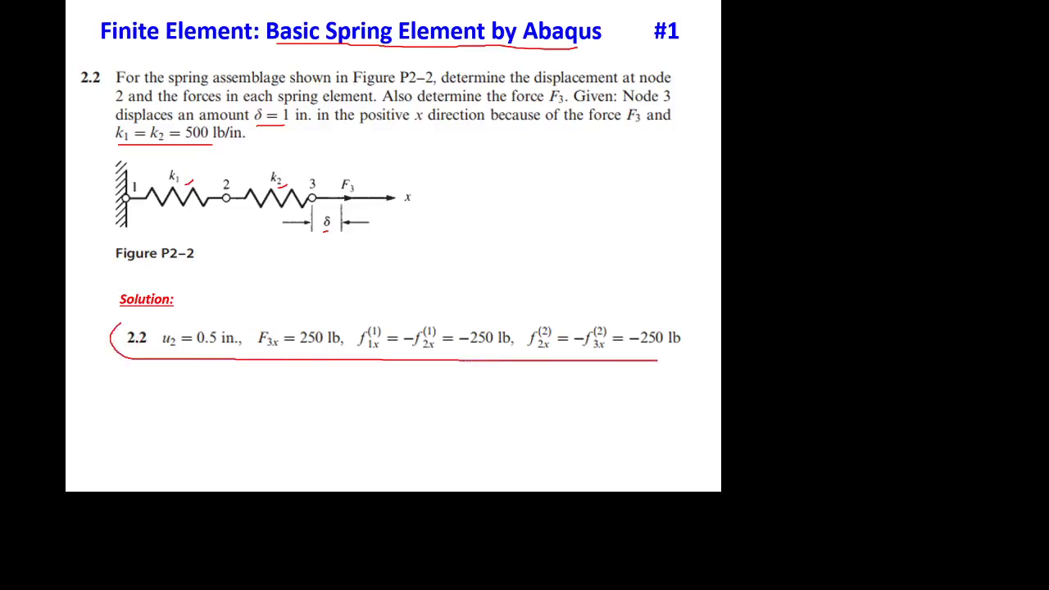
mouse_move(687, 331)
mouse_down()
mouse_move(621, 315)
mouse_move(459, 309)
mouse_move(127, 318)
mouse_up()
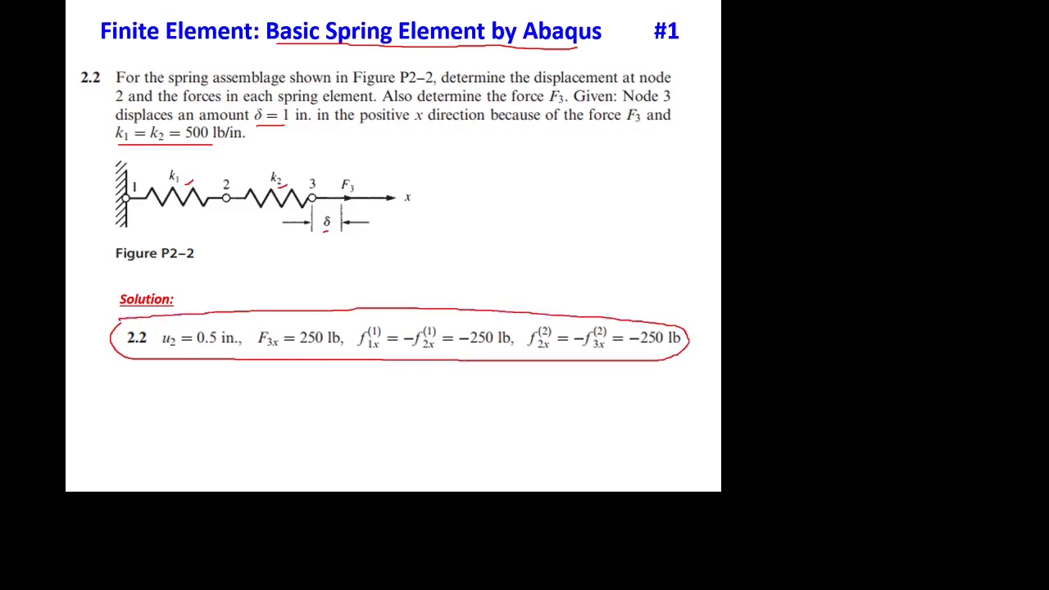